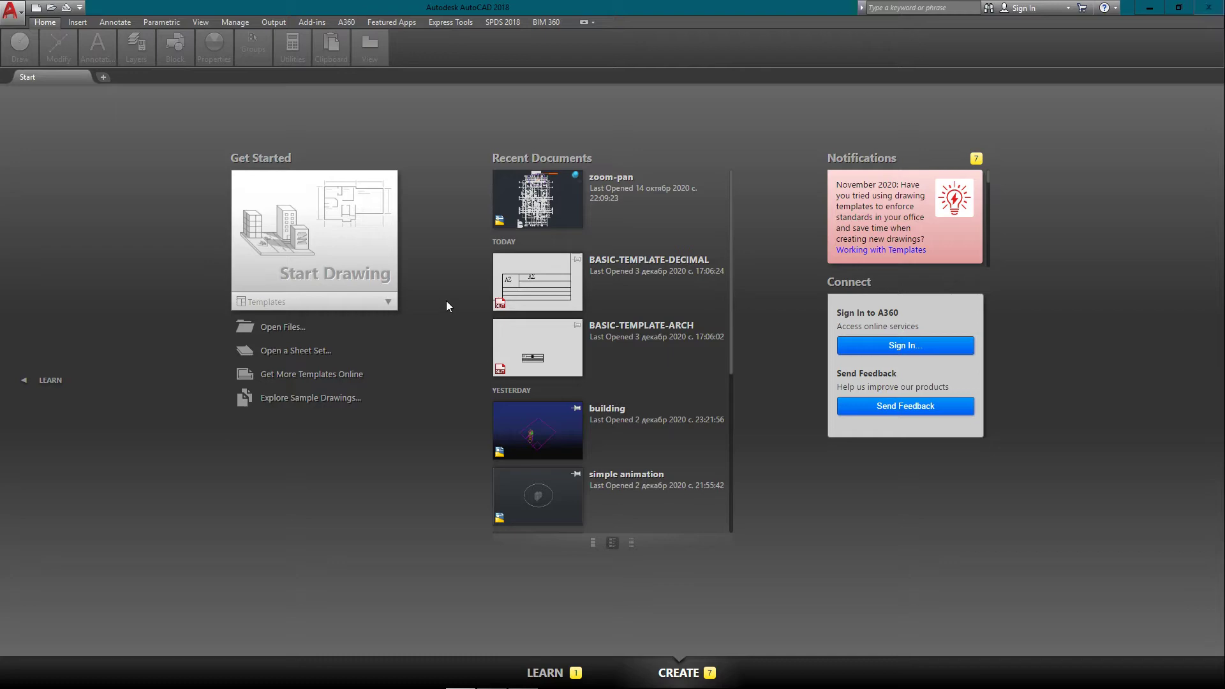
Add the template folder holding BASIC-TEMPLATE-DECIMAL as a shortcut in the template chooser.
key(ctrl+n)
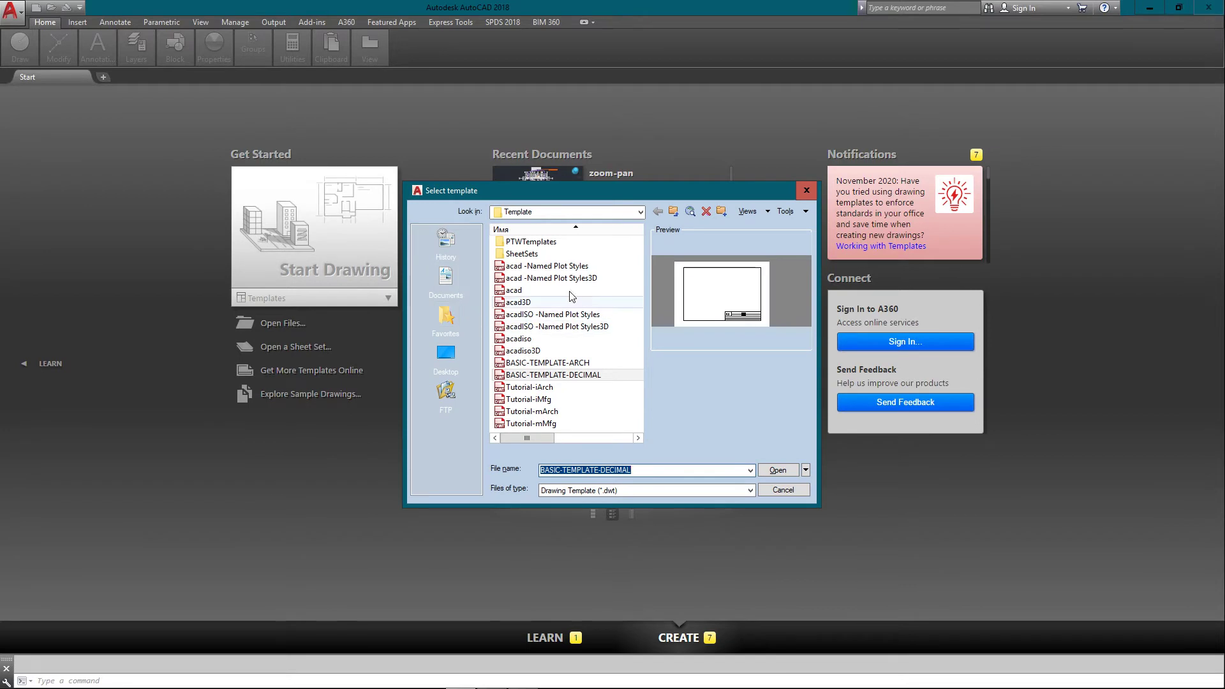
drag(605, 191, 588, 178)
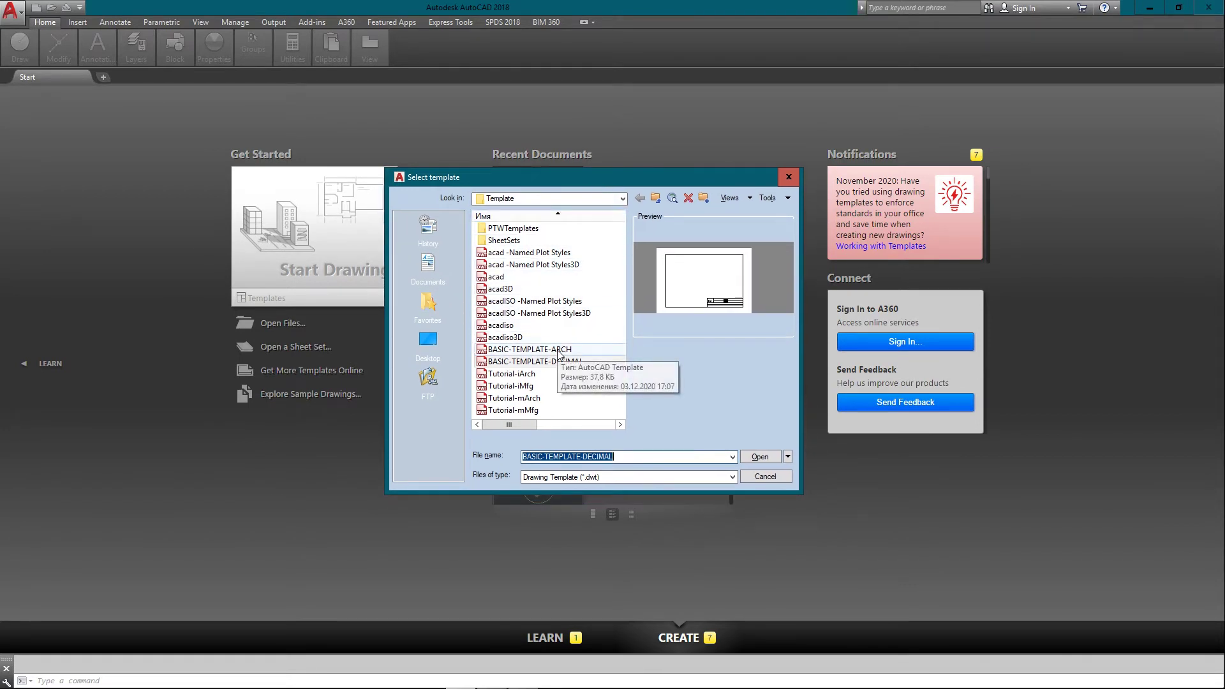
click(539, 365)
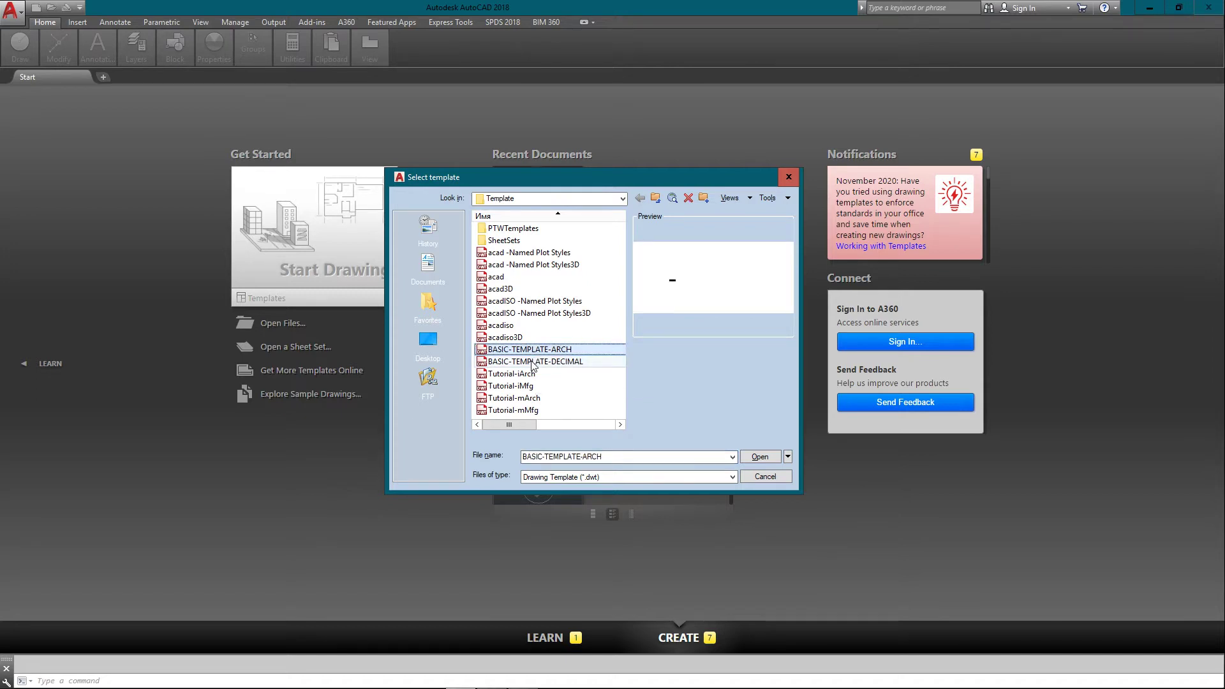
click(533, 363)
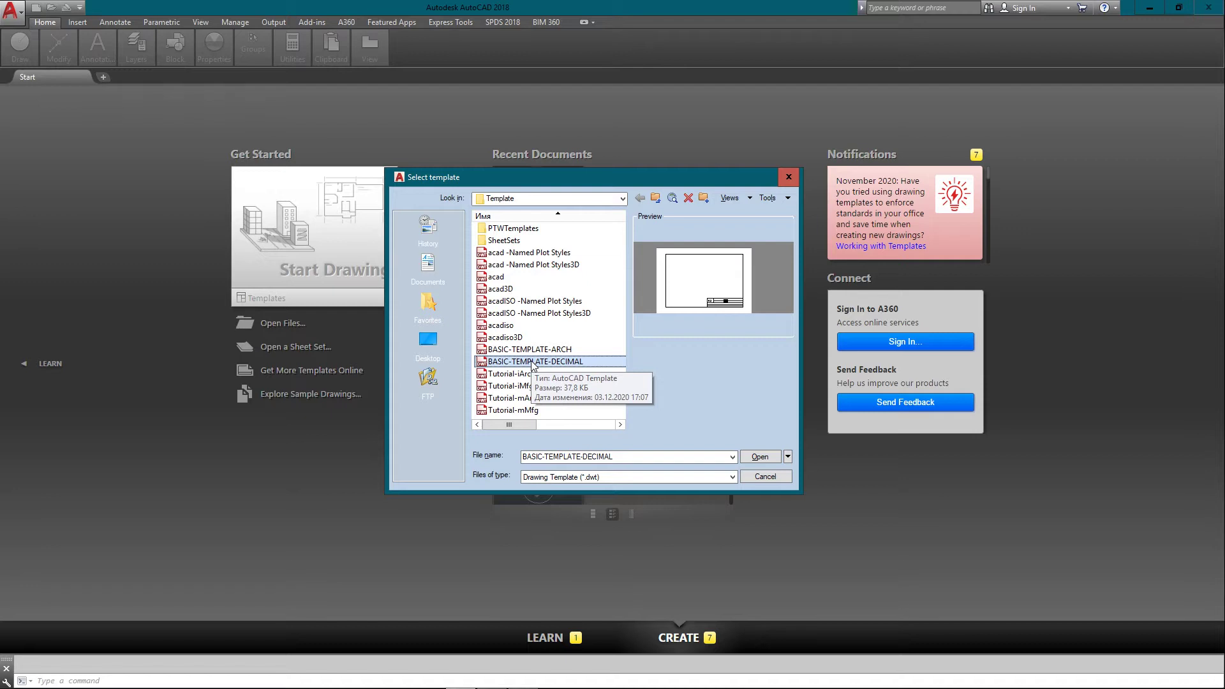
right_click(449, 411)
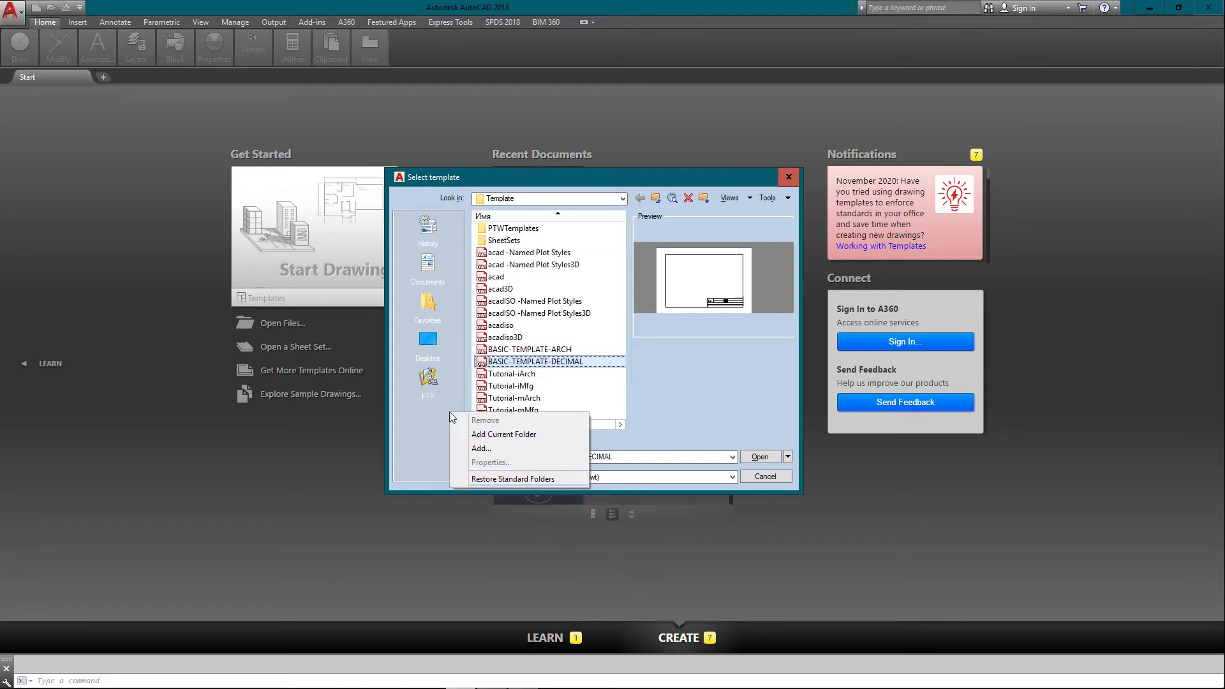
click(475, 436)
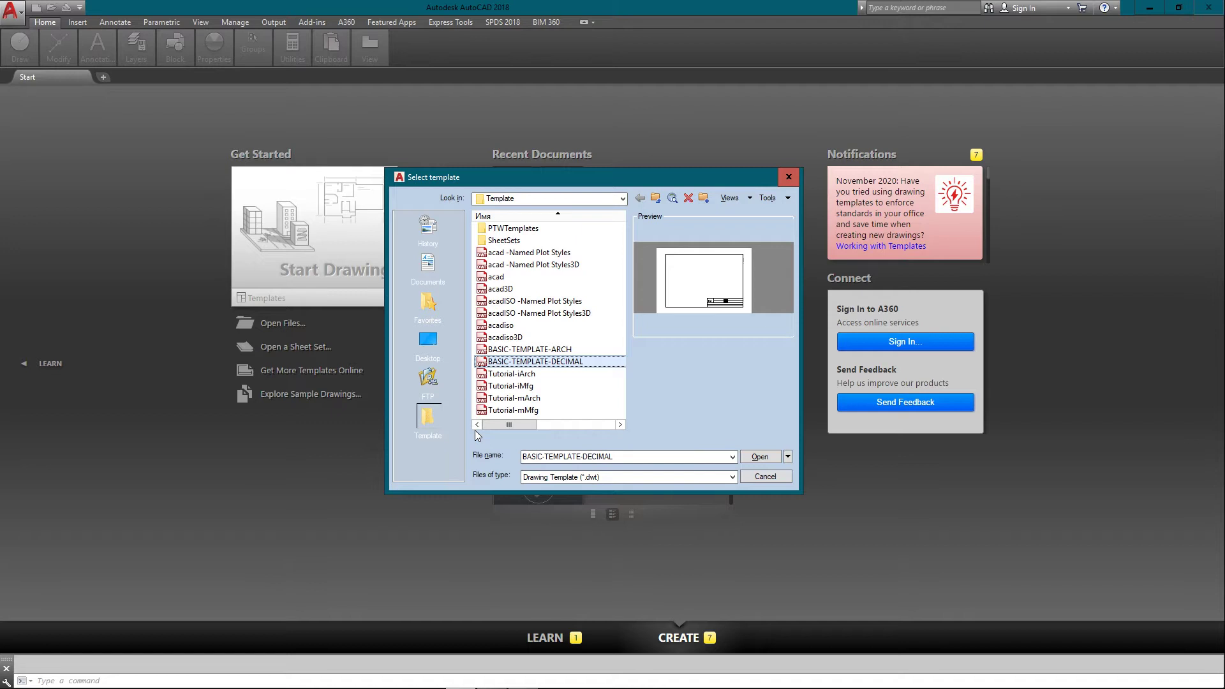
From the bookmarked folder, select BASIC-TEMPLATE-DECIMAL after previewing BASIC-TEMPLATE-ARCH.
click(425, 416)
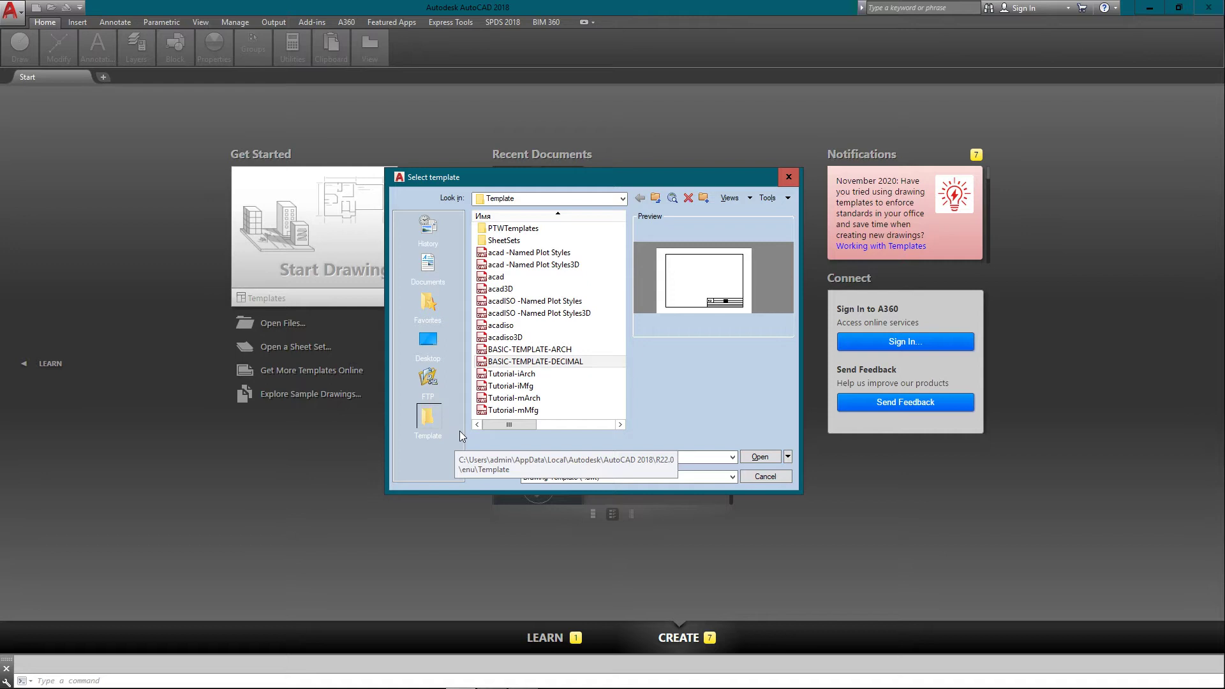
click(541, 362)
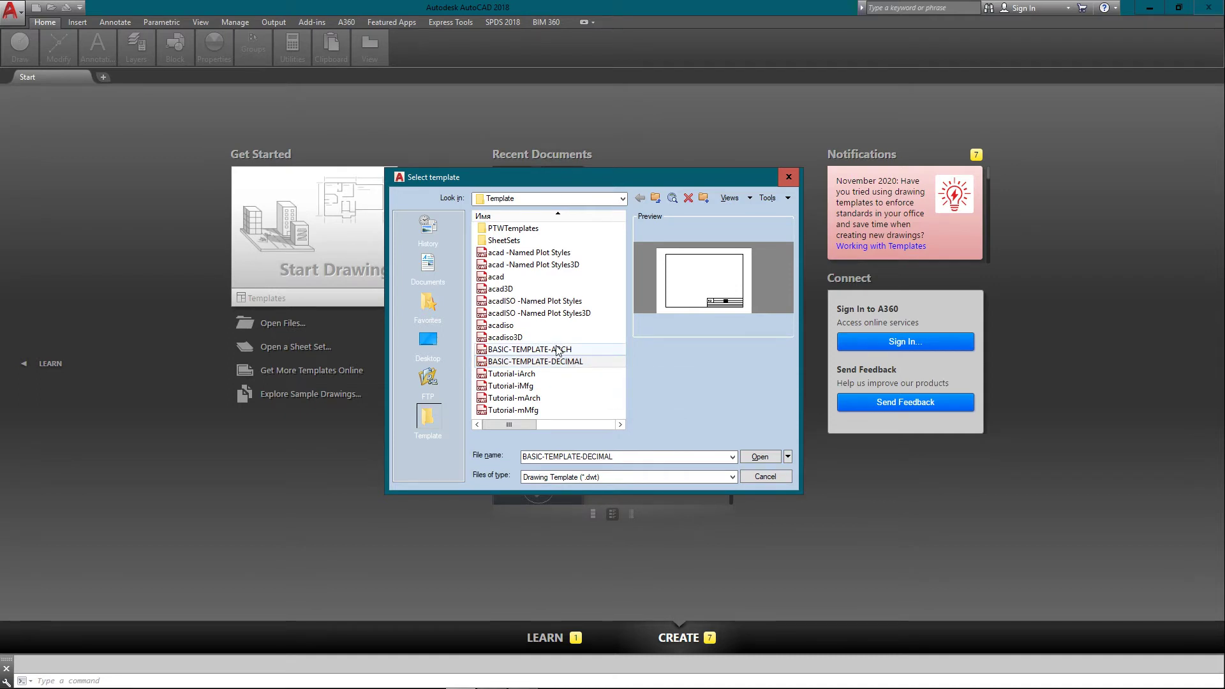
click(558, 348)
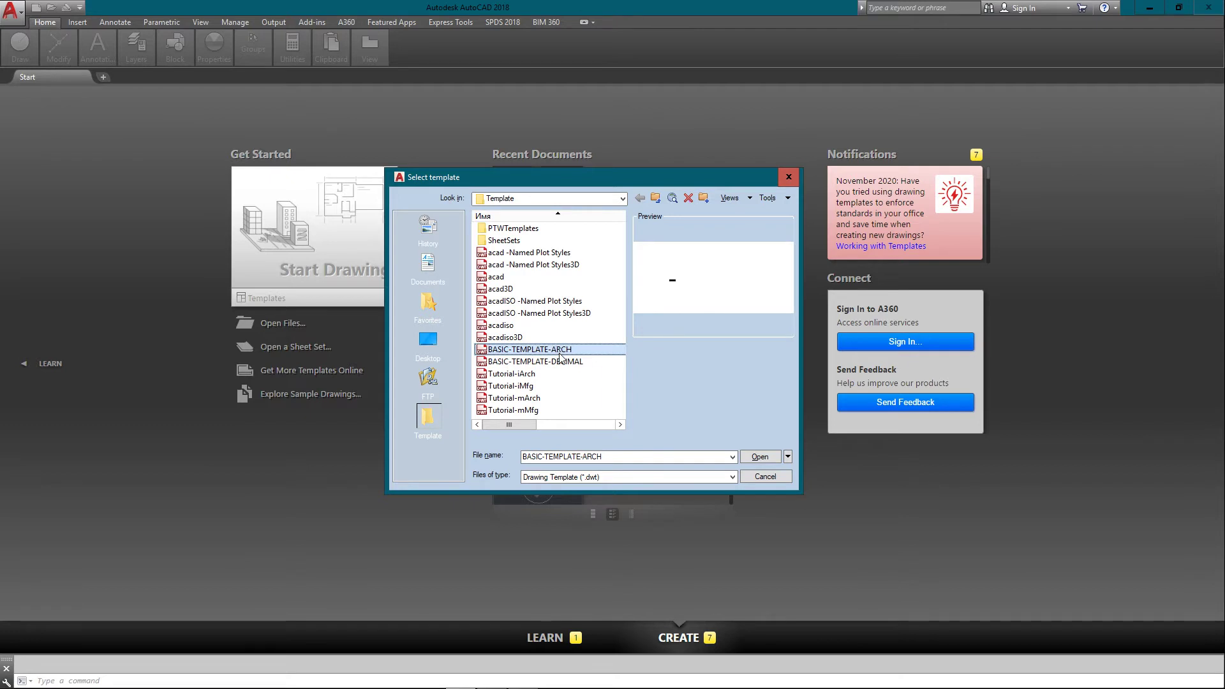
click(562, 362)
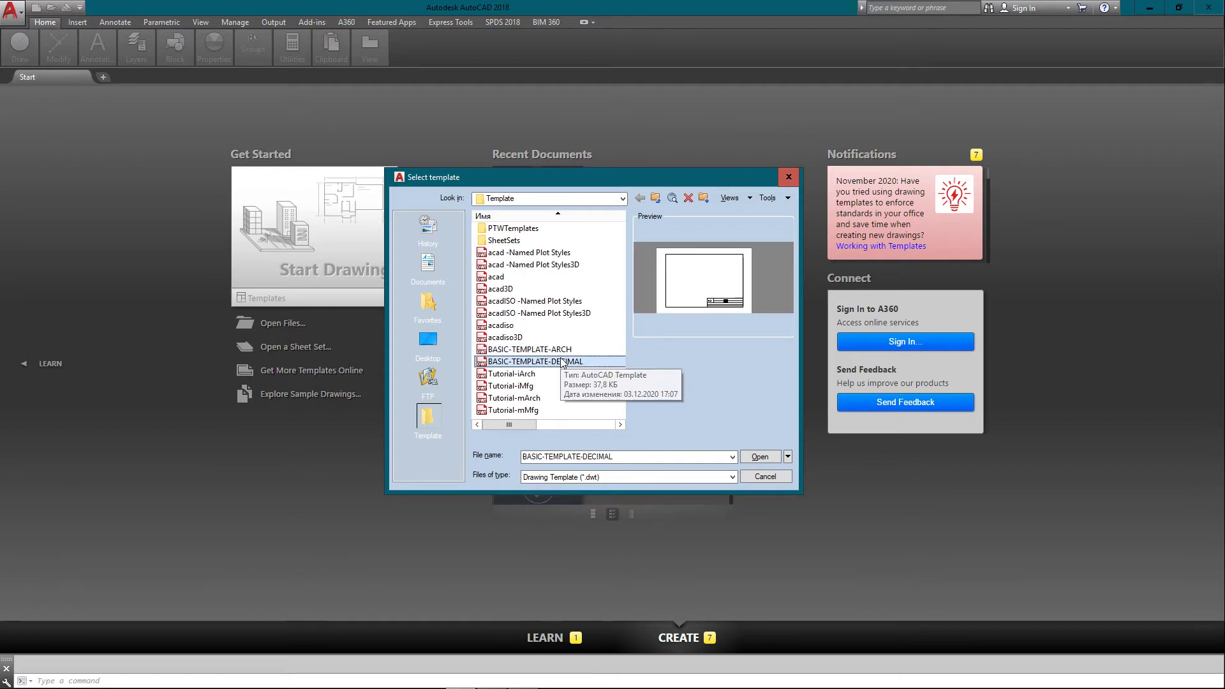
Start Drawing2 from BASIC-TEMPLATE-DECIMAL, switch to model space and review its layer list.
double_click(575, 367)
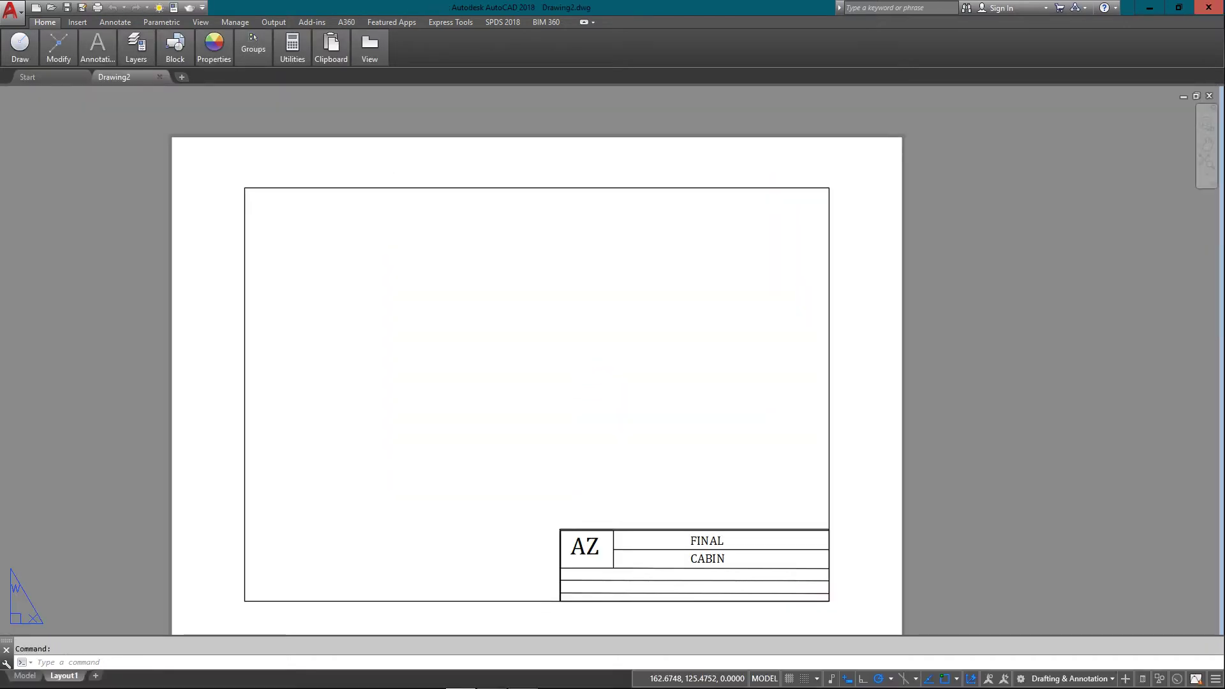
click(25, 676)
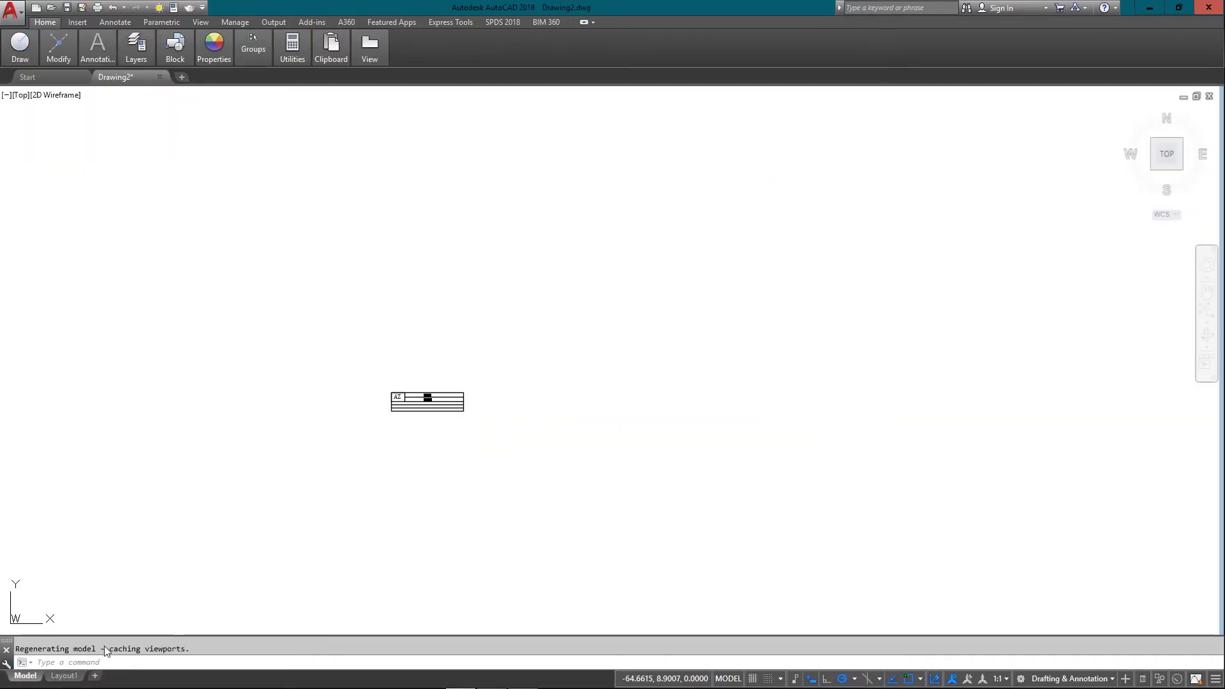
middle_drag(454, 348, 211, 517)
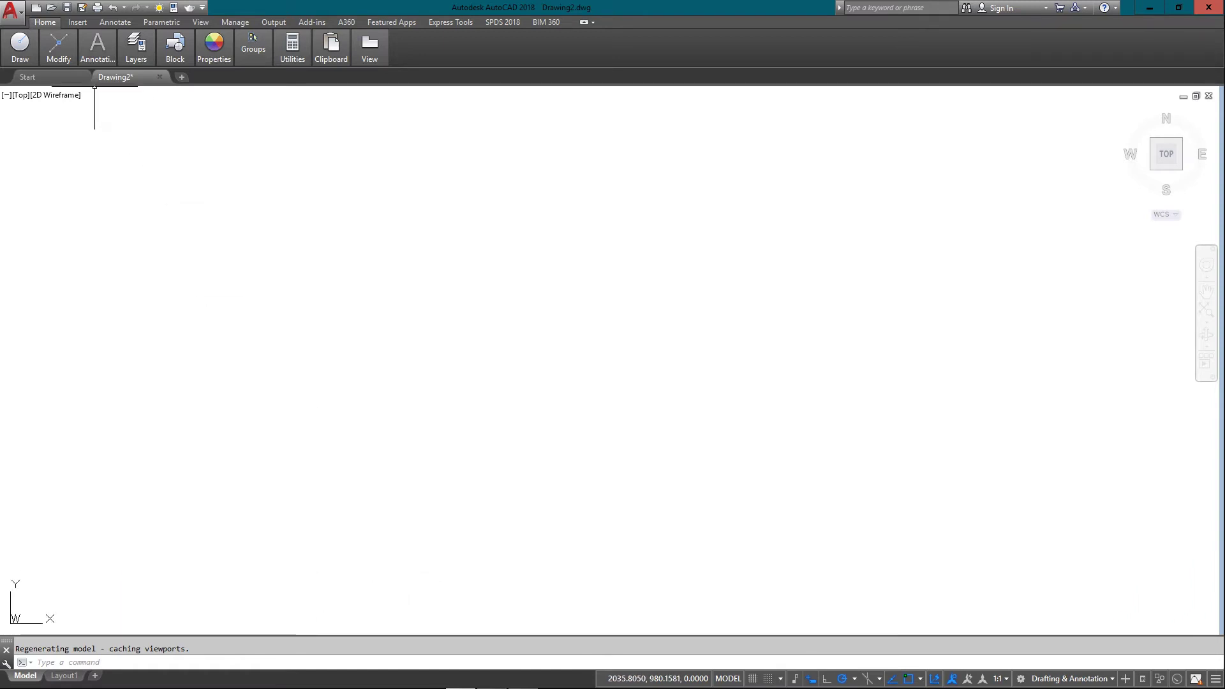
click(136, 48)
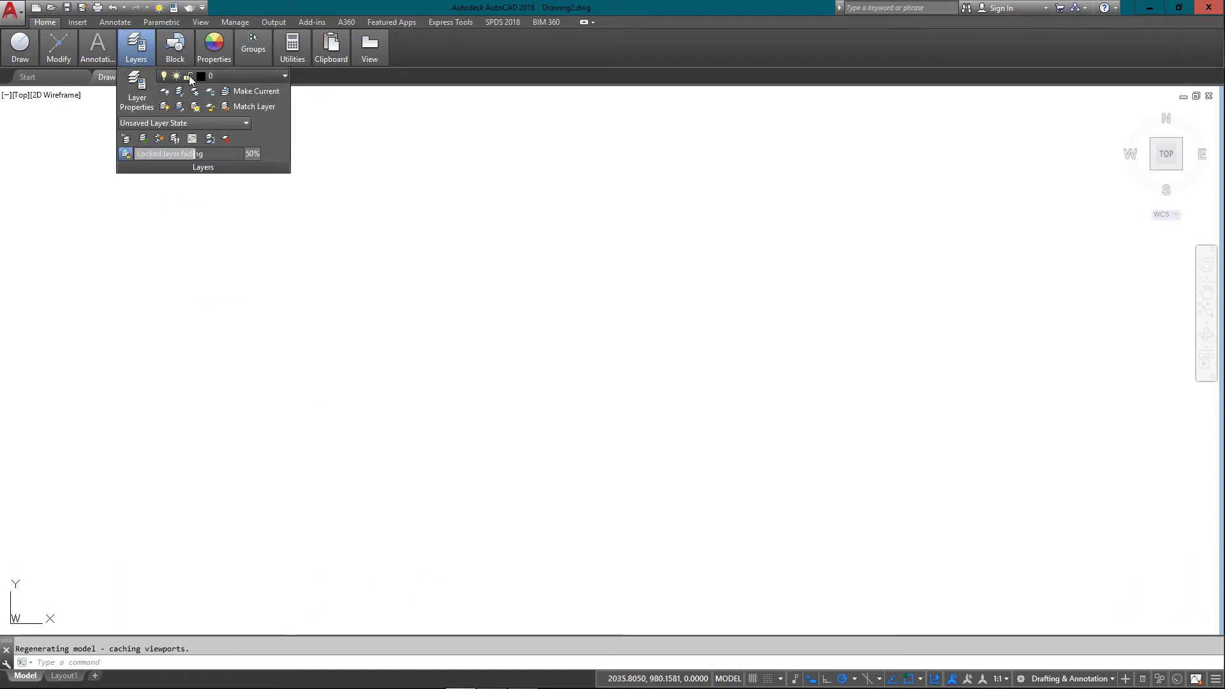
click(221, 76)
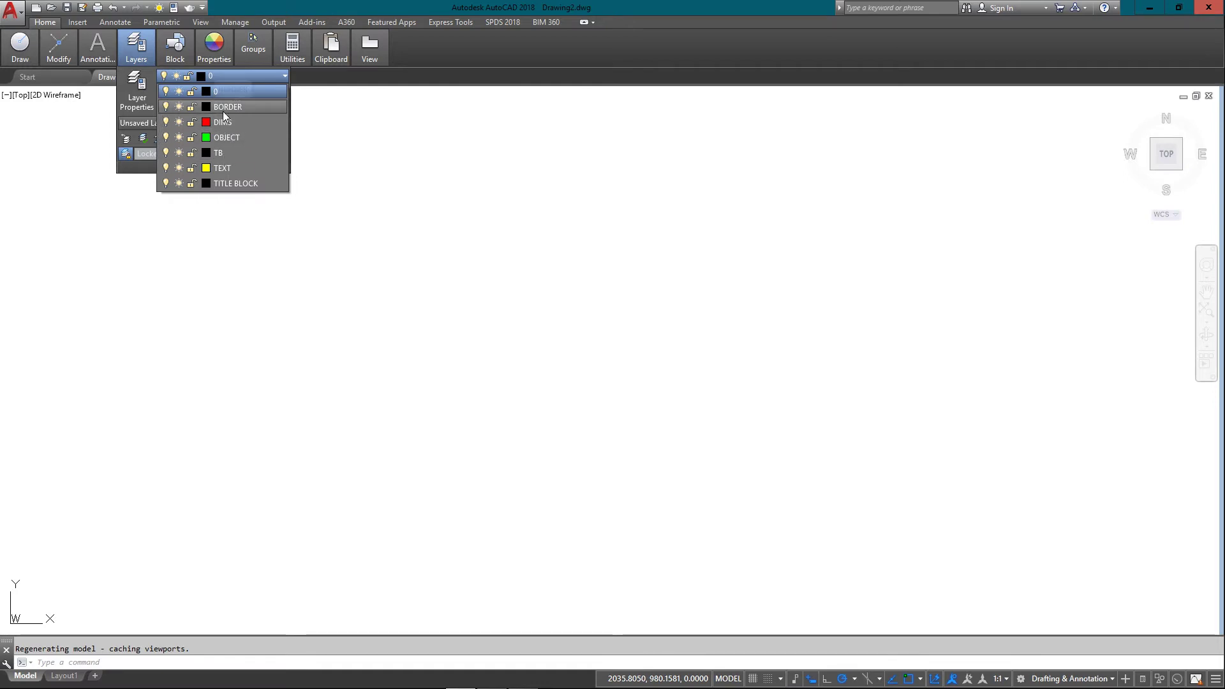
Review the Properties panel's lineweight and linetype lists showing the loaded linetypes.
click(239, 58)
click(213, 48)
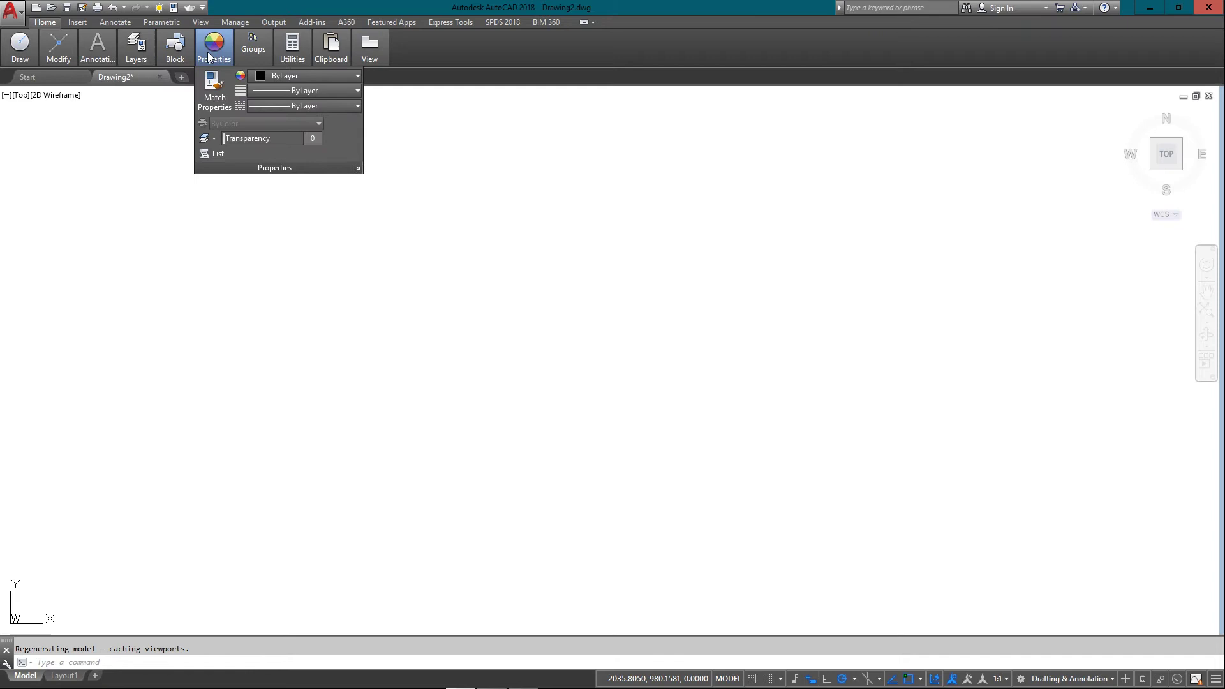
click(286, 76)
click(291, 91)
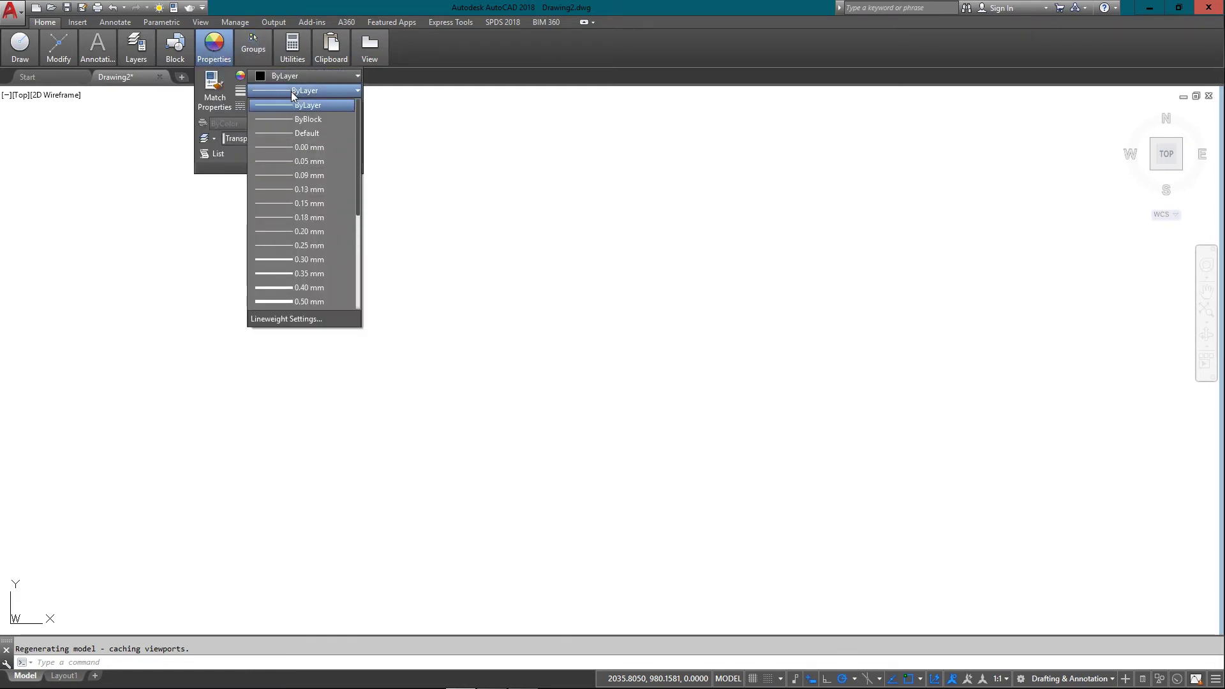
click(294, 105)
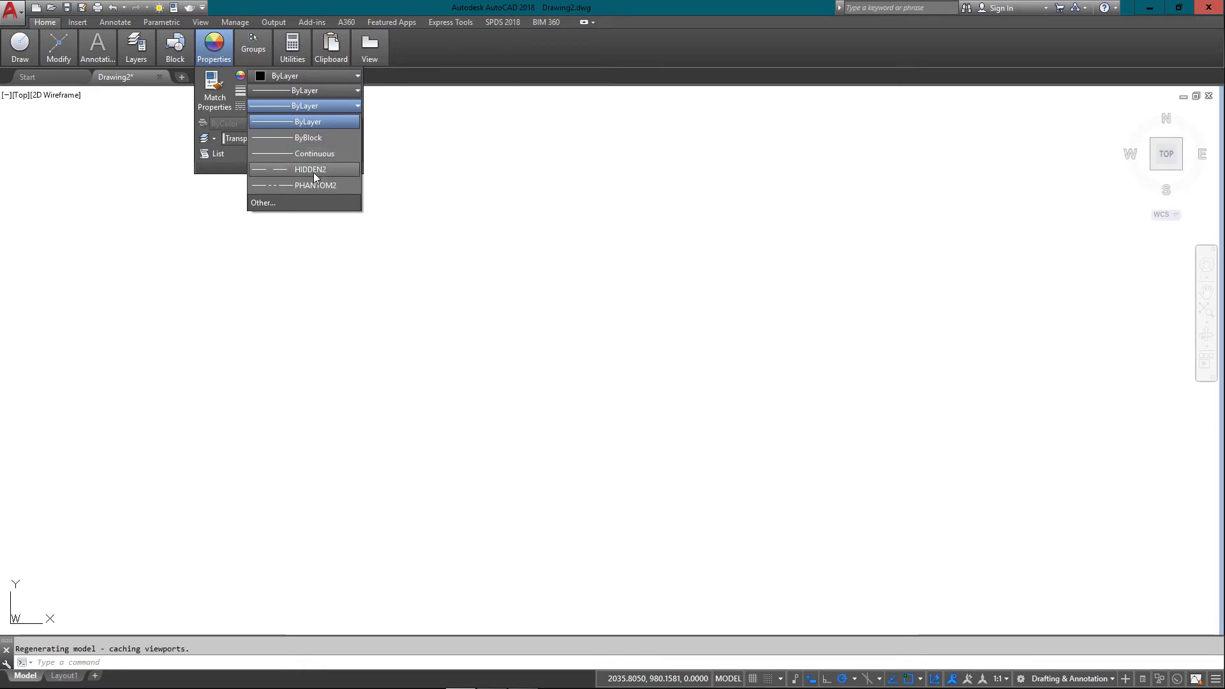
Load the CENTER linetype via the Linetype Manager and accept the changes.
click(289, 202)
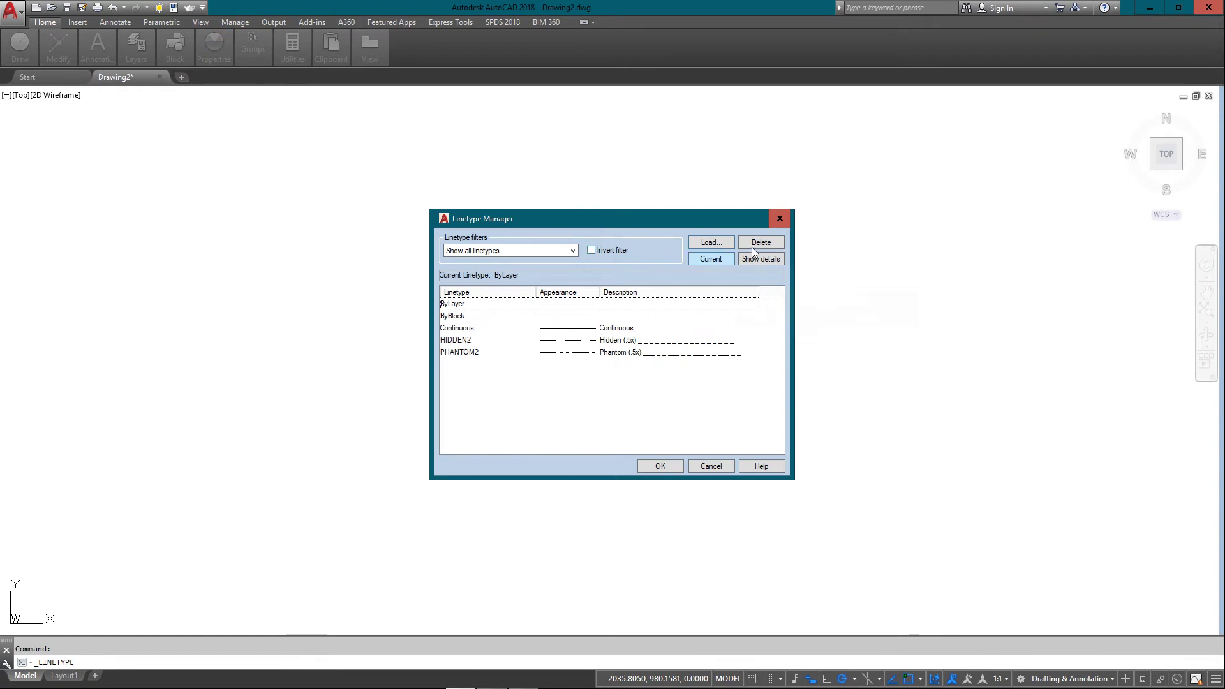
click(711, 243)
scroll(571, 350, down, 3)
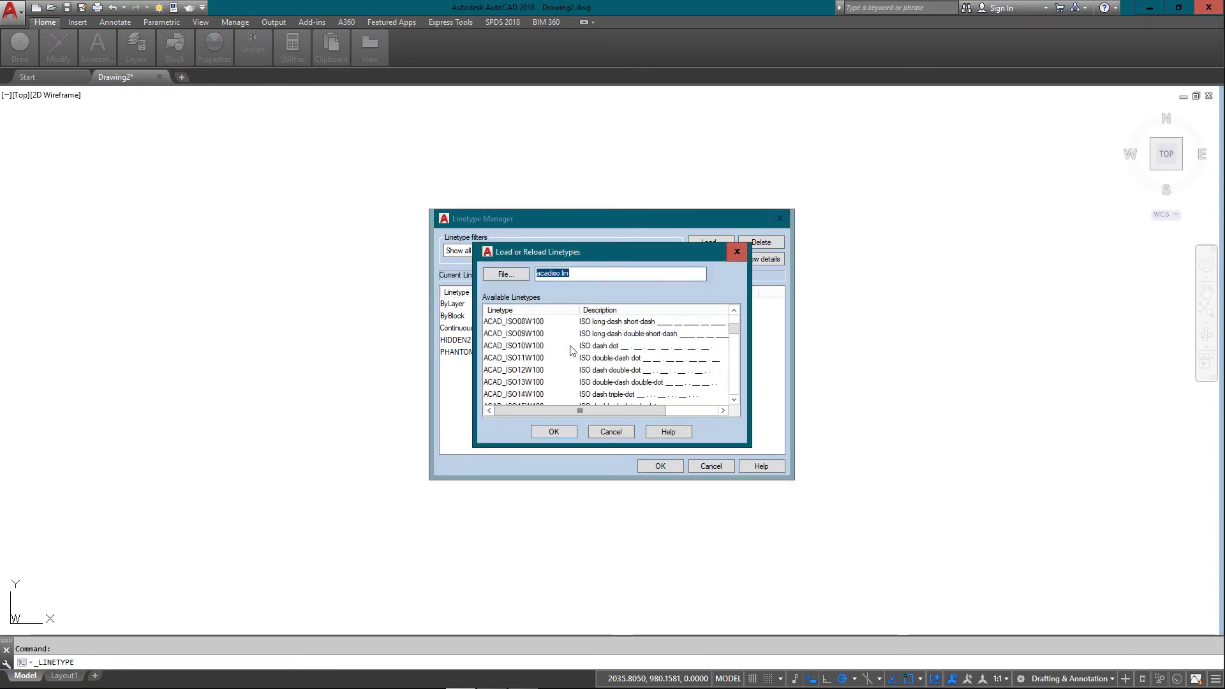
scroll(572, 350, up, 3)
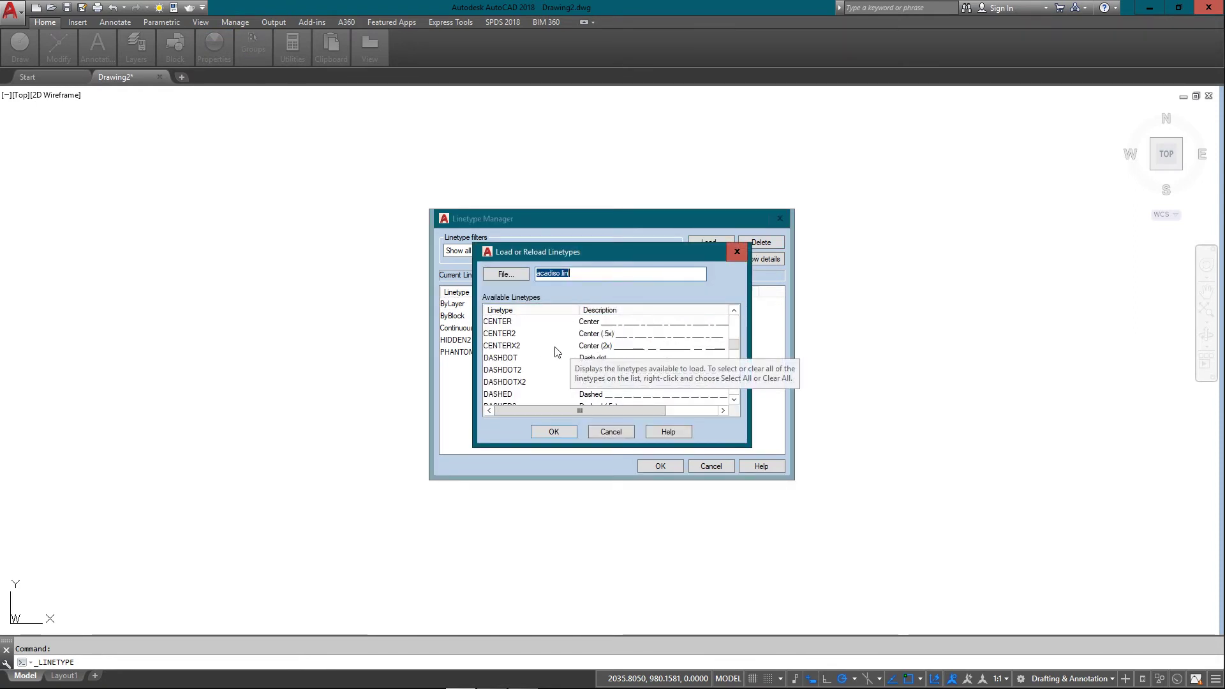
click(498, 322)
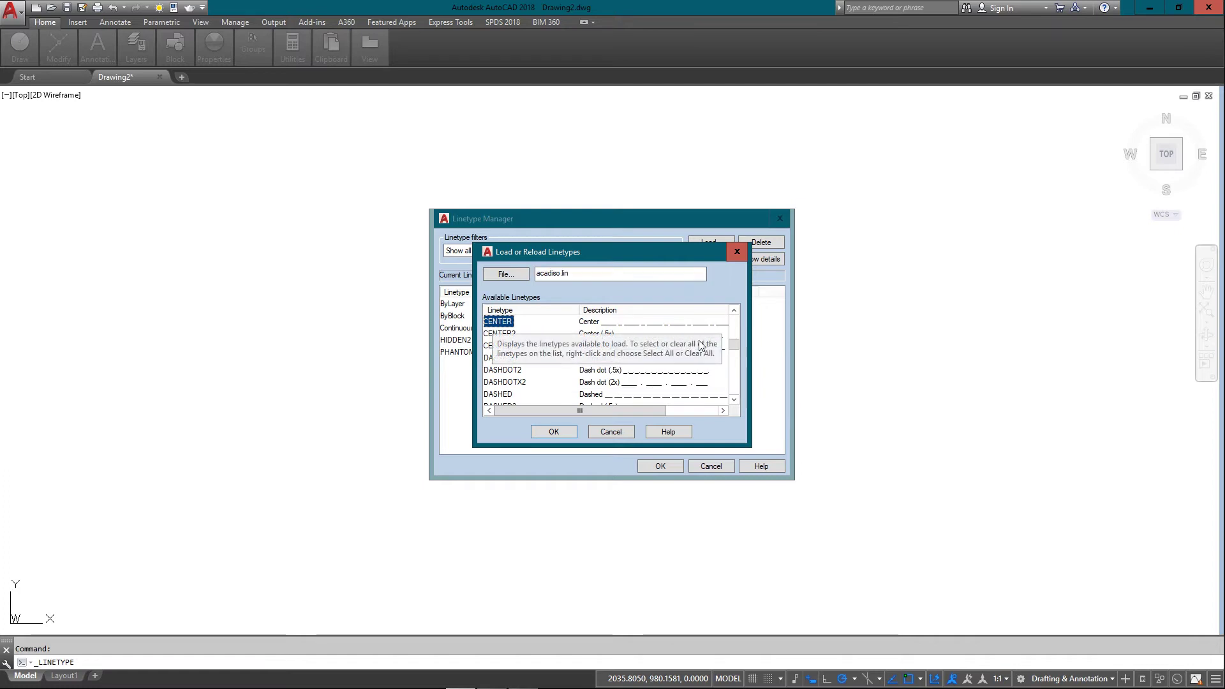
click(553, 431)
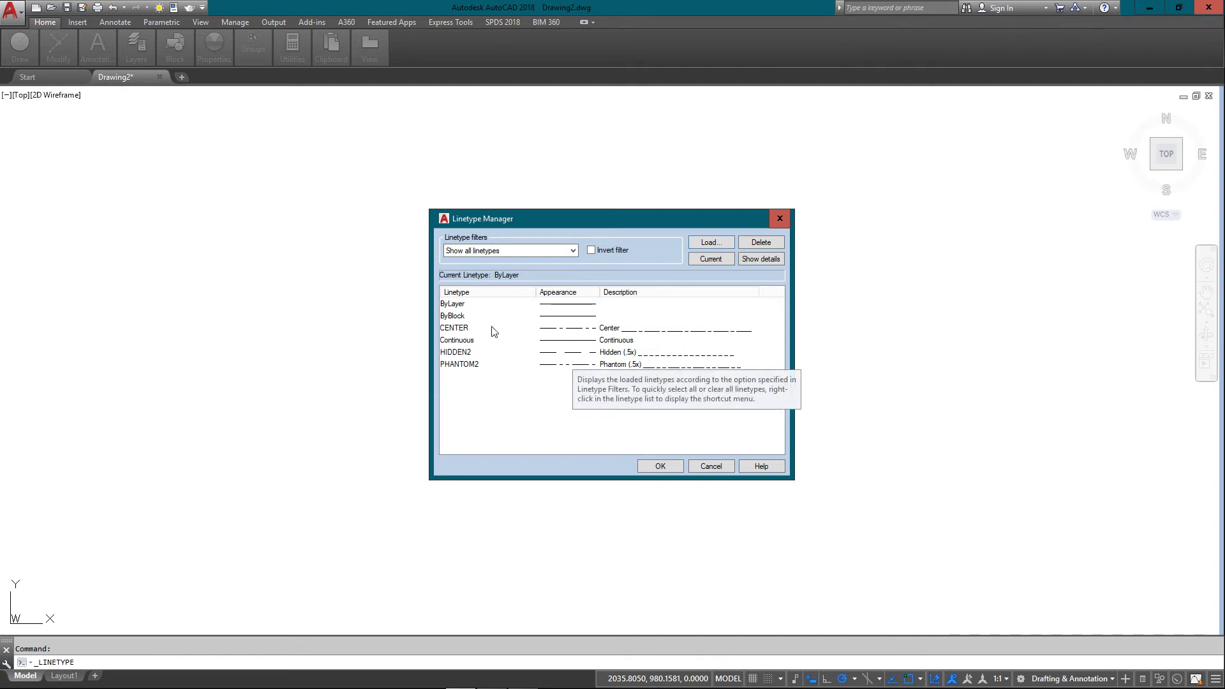
click(598, 329)
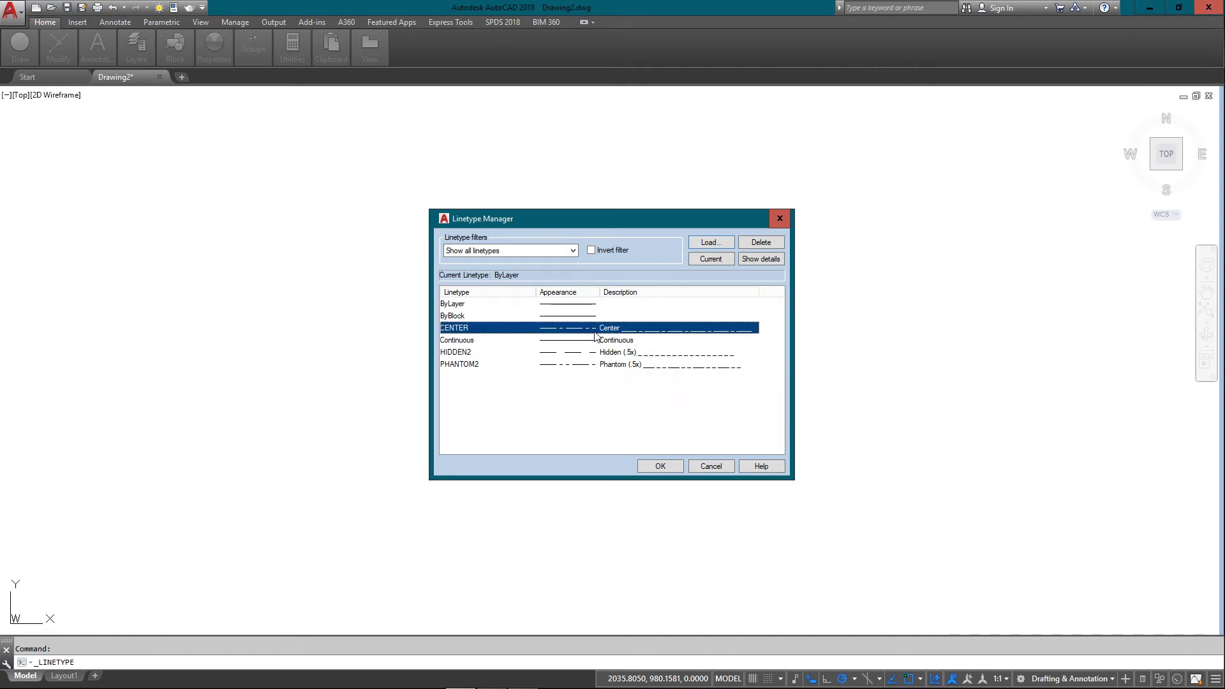
click(660, 466)
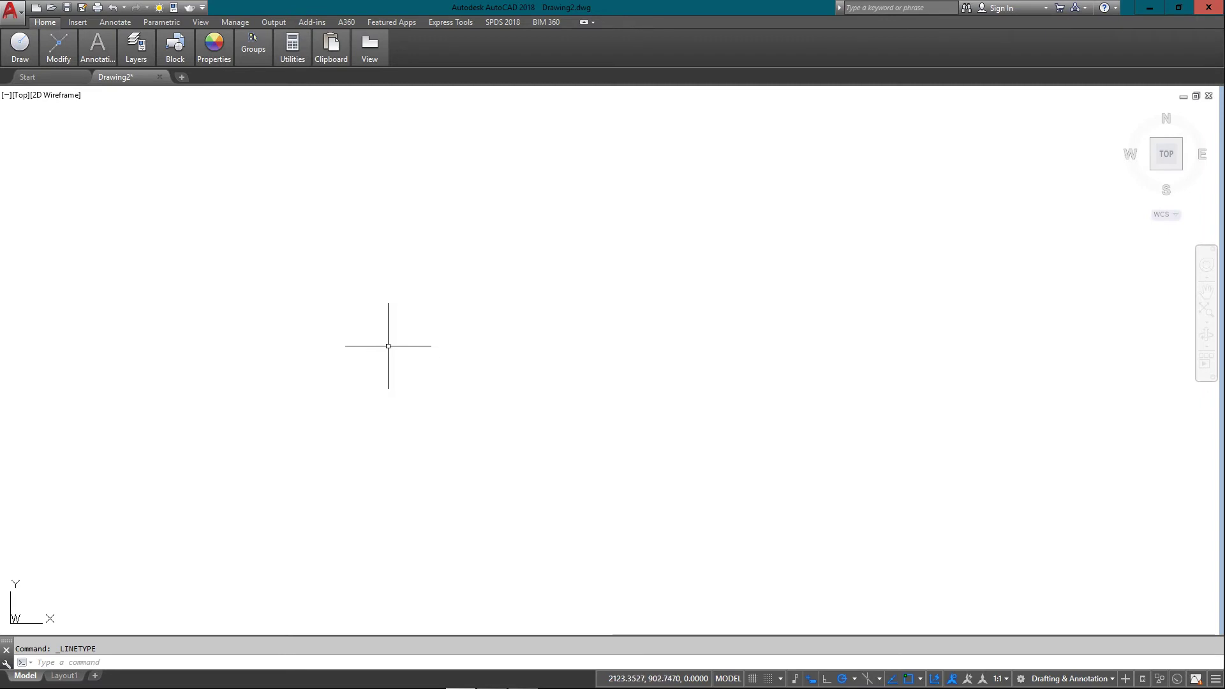
click(64, 675)
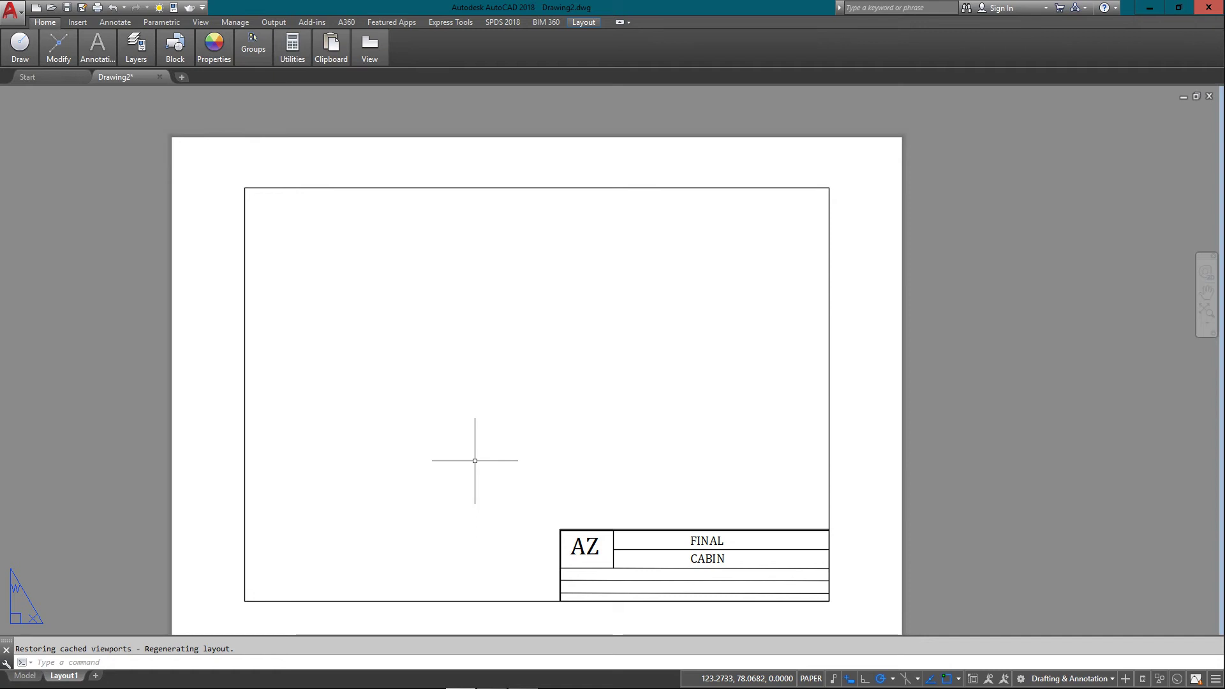
click(28, 677)
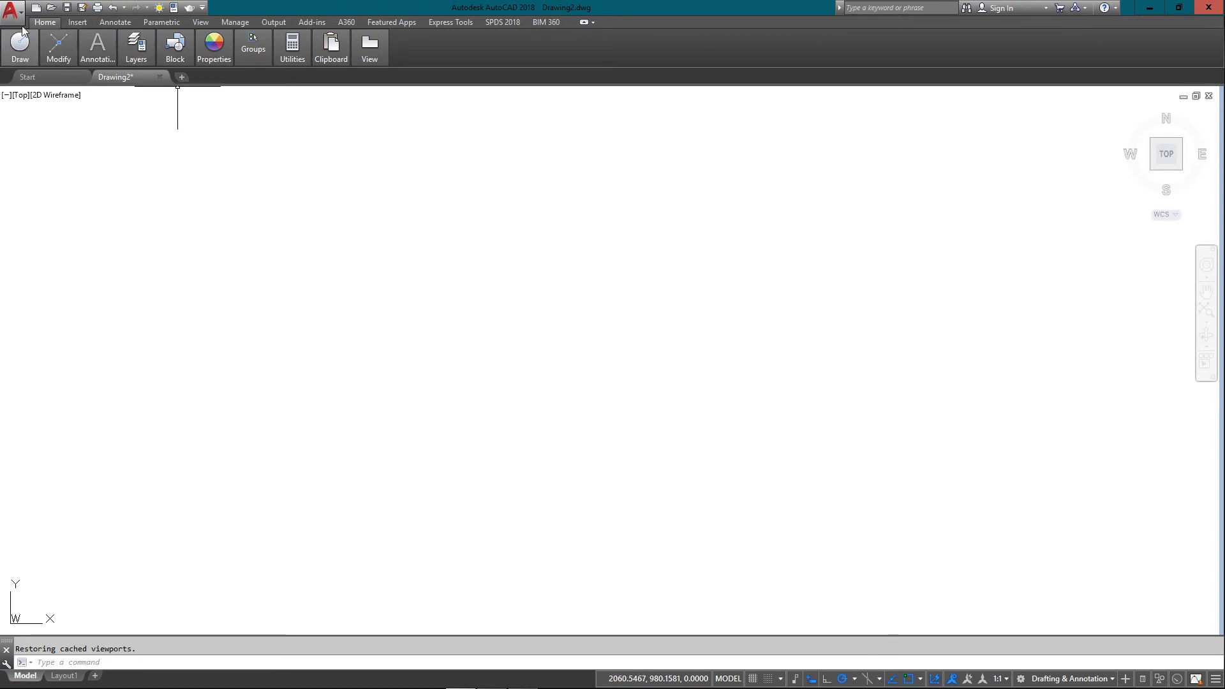
click(12, 10)
Save As into the templates folder as a .dwt named BASIC-TEMPLATE-DECIMAL.
click(57, 169)
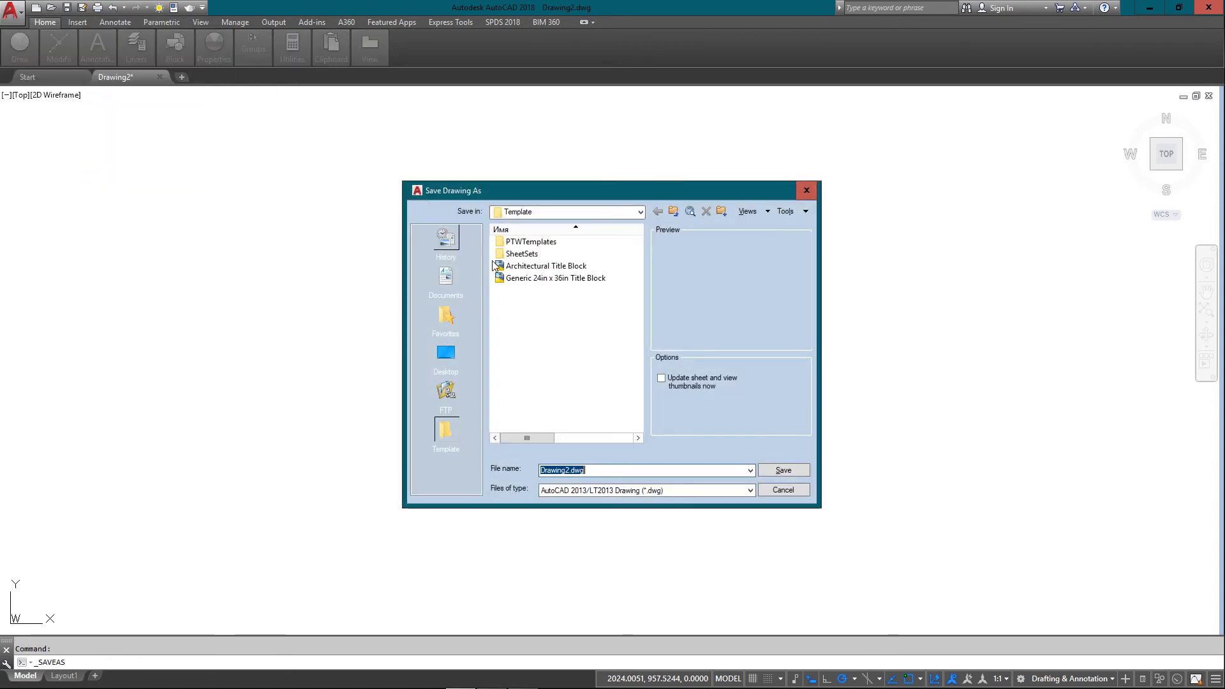
click(447, 435)
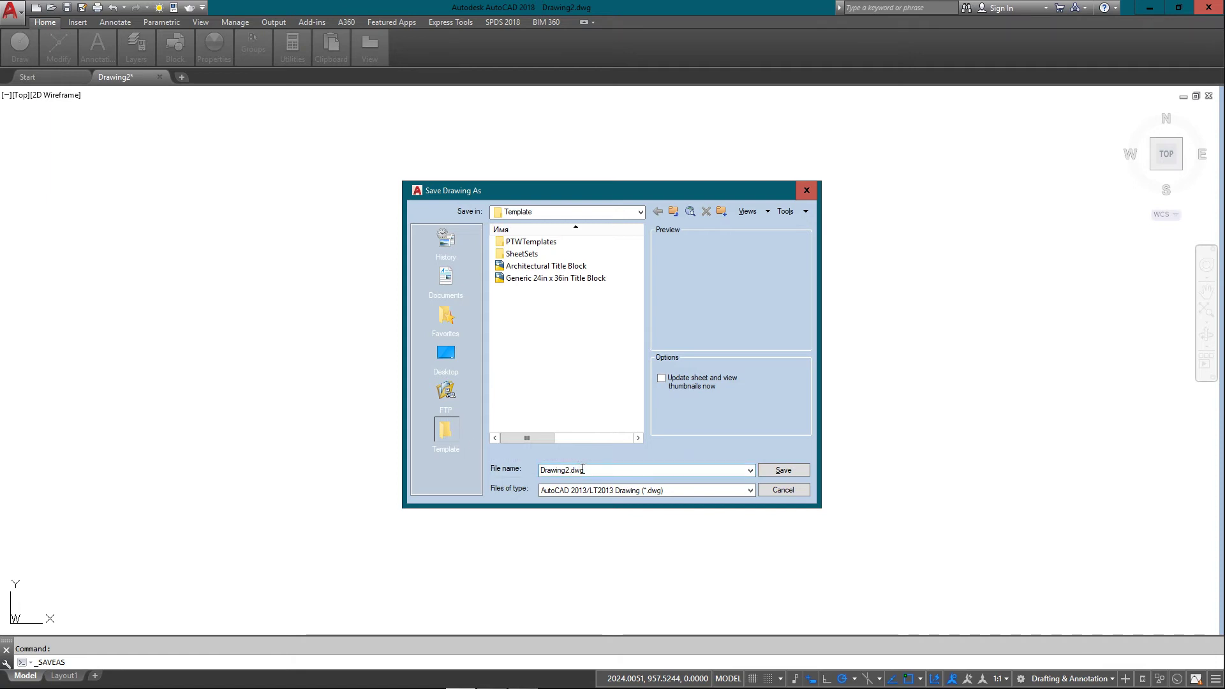
click(645, 490)
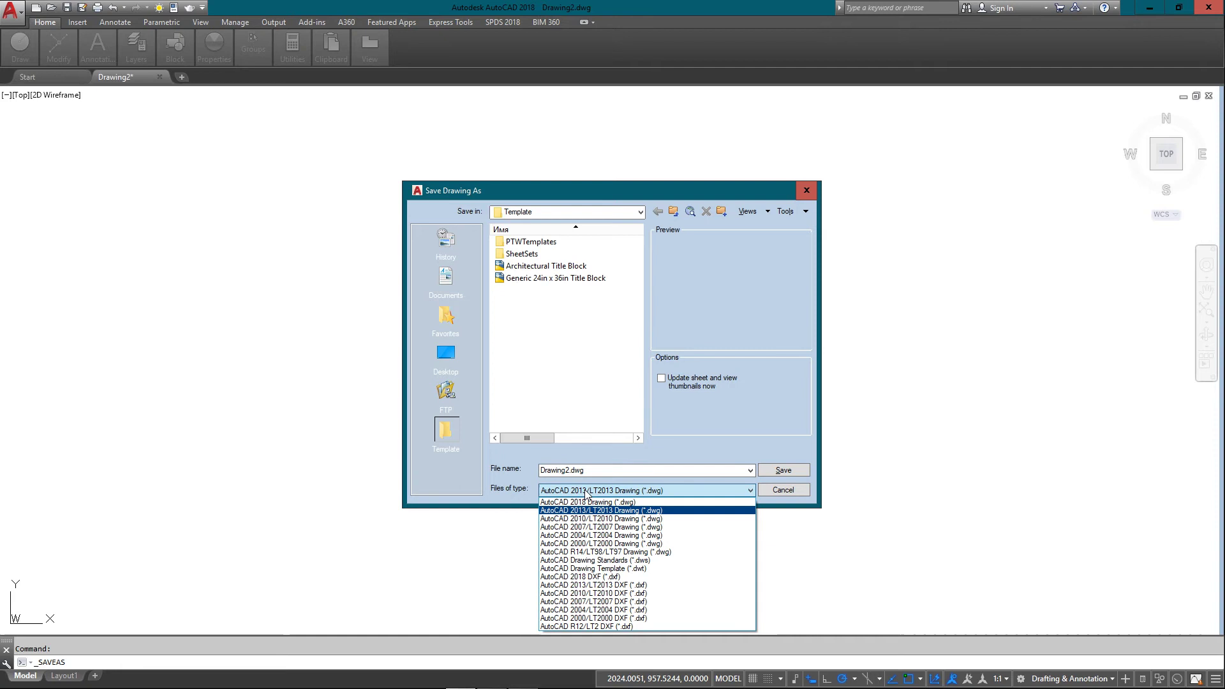
click(594, 569)
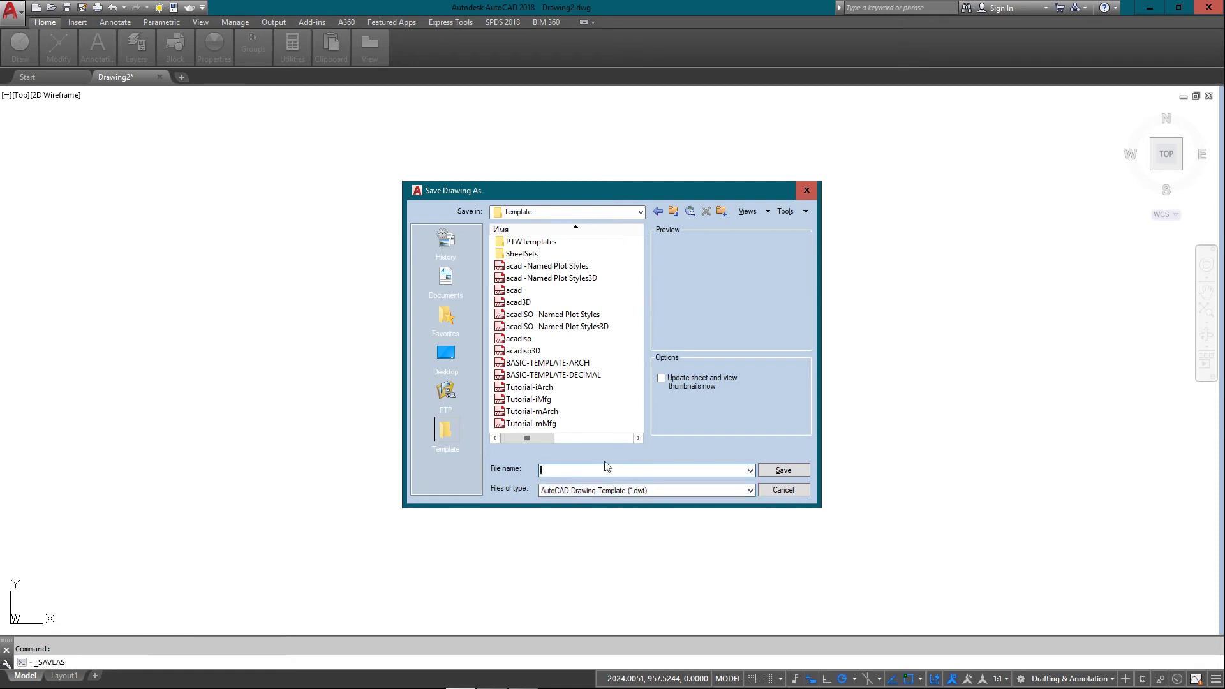
click(556, 375)
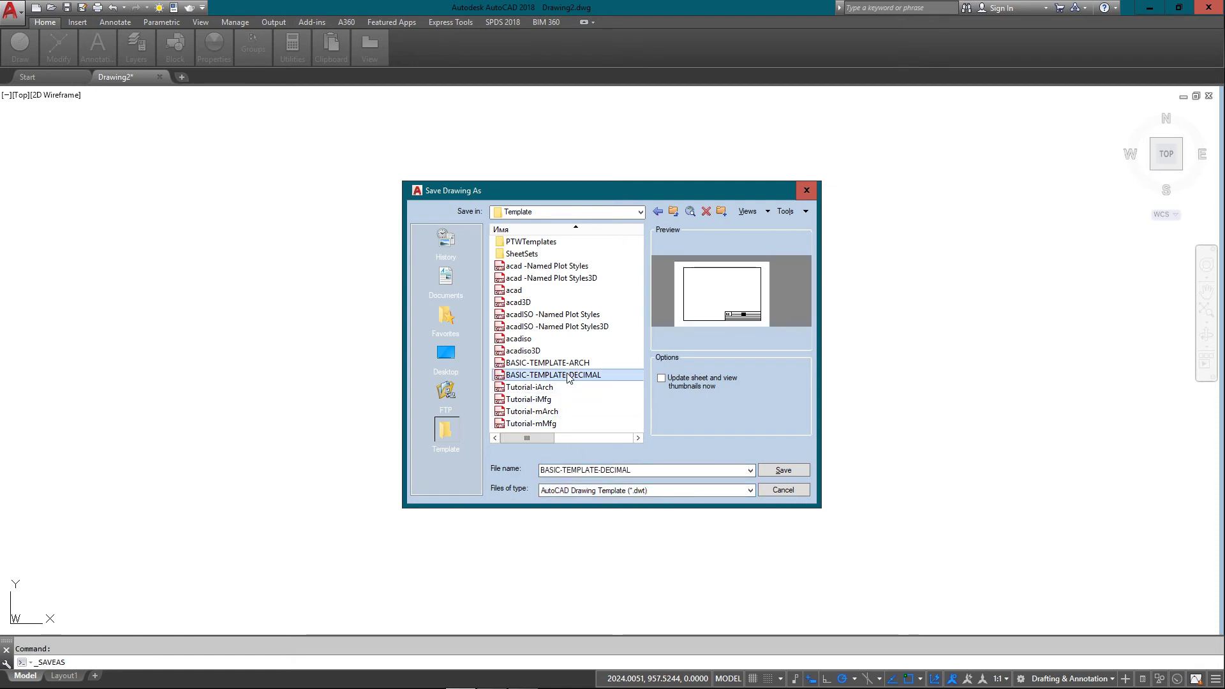
Replace the existing template, keeping Metric measurement in the template options.
click(781, 472)
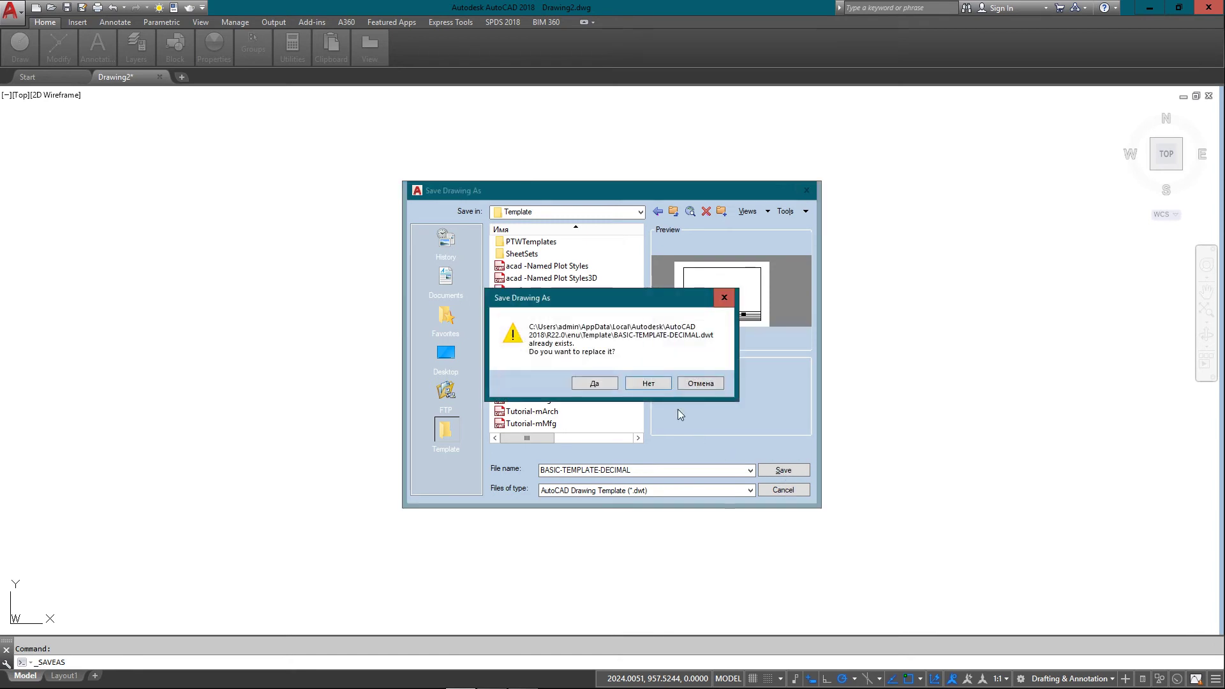
click(596, 384)
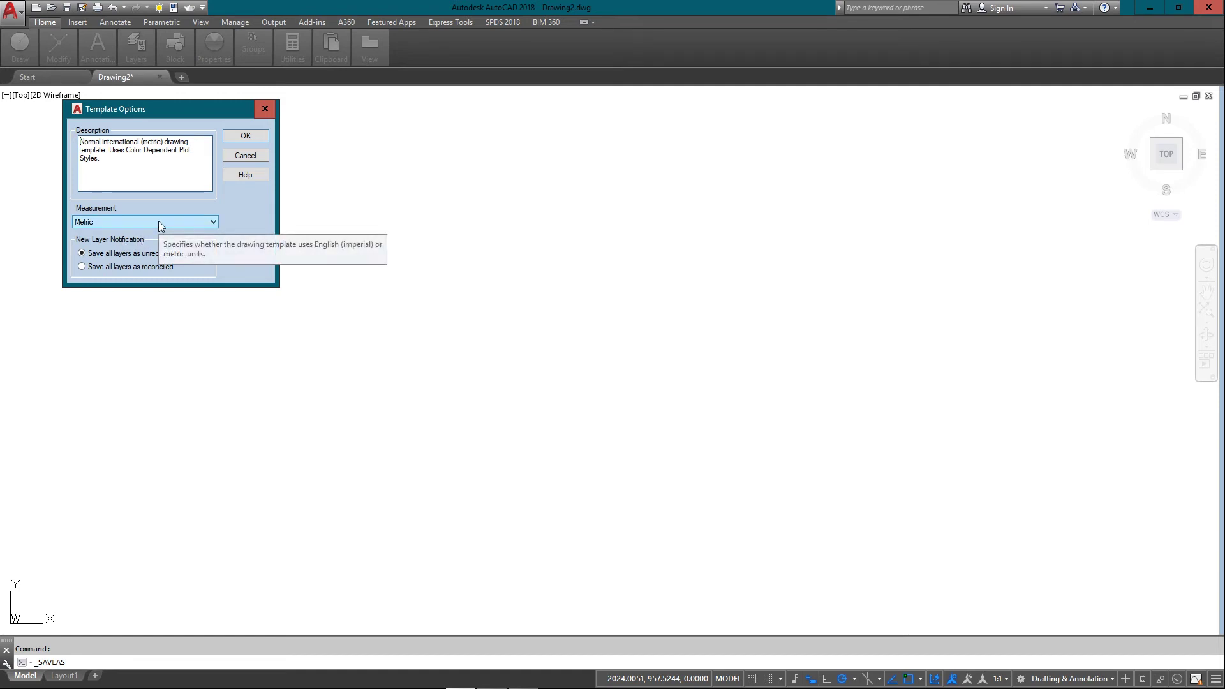
click(158, 220)
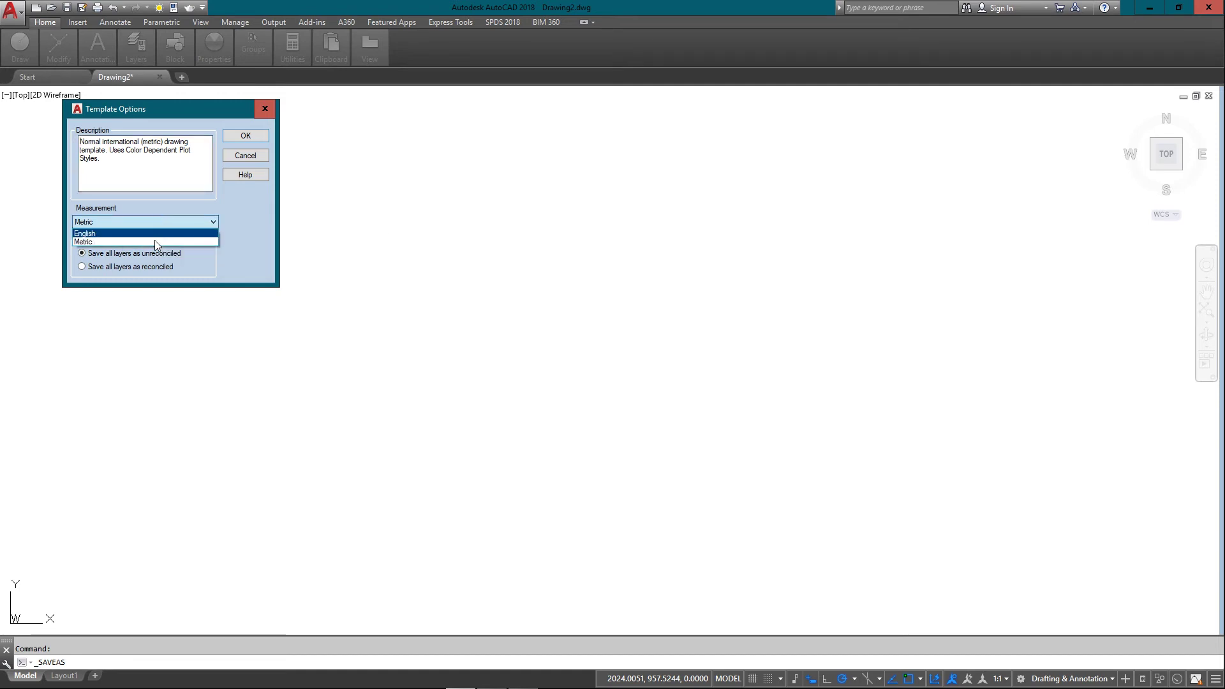
click(154, 240)
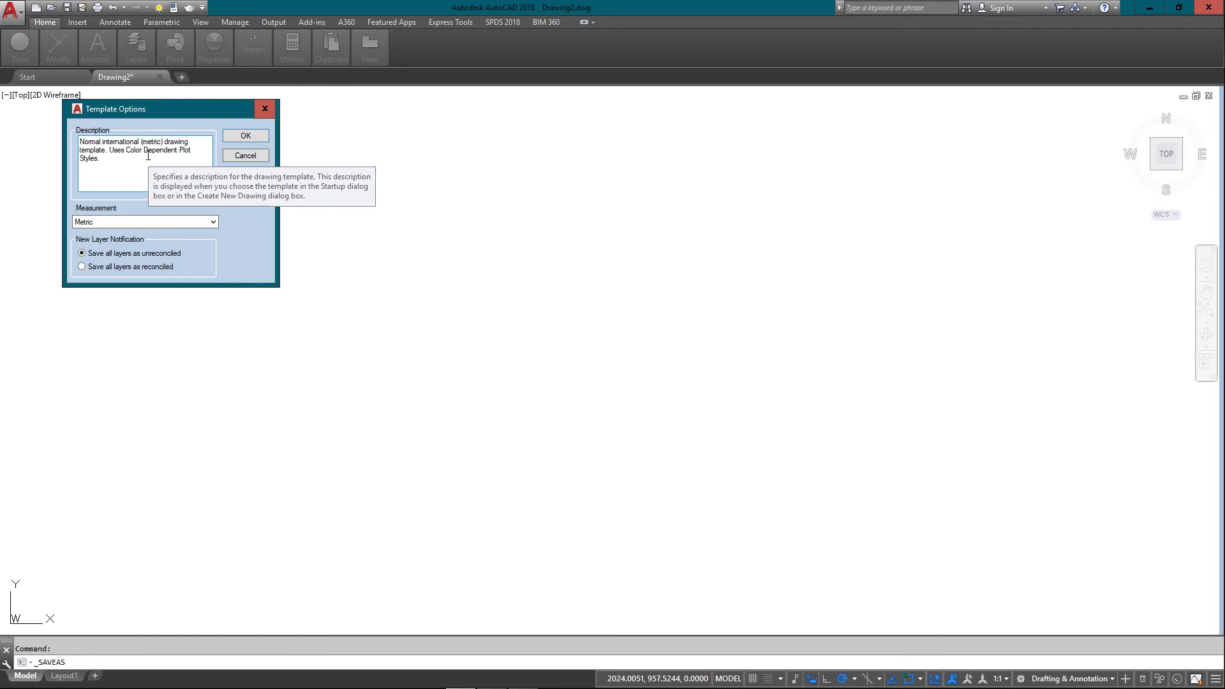
click(245, 136)
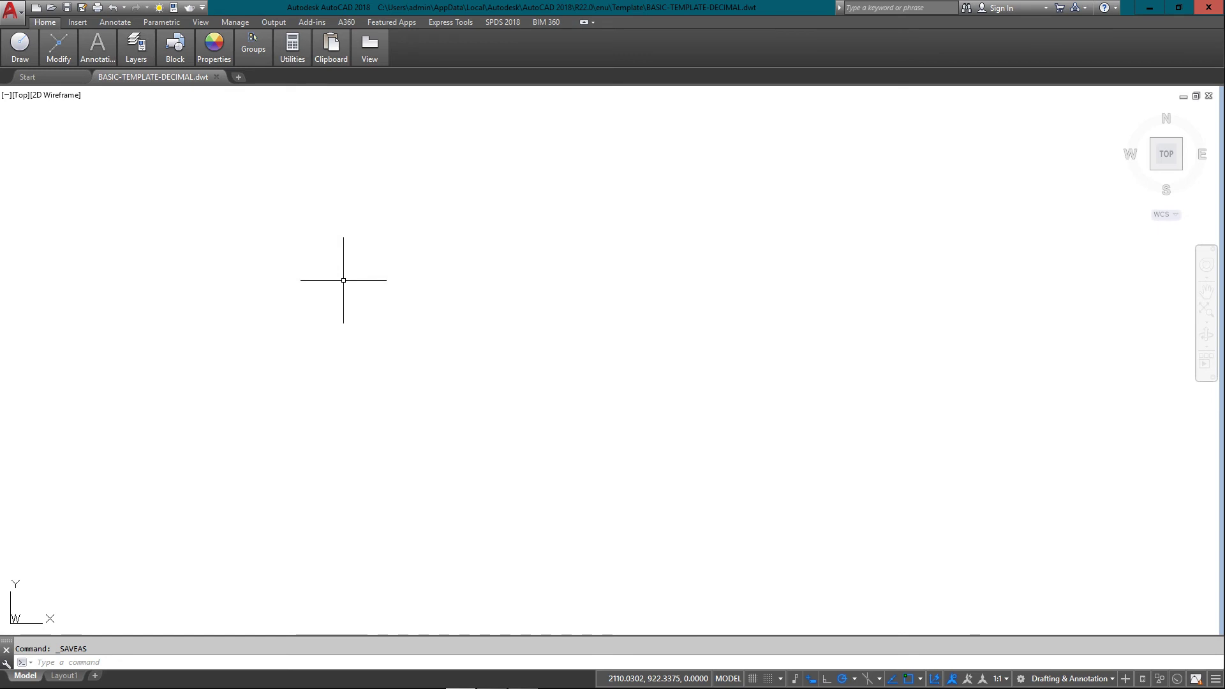
Close the saved template and create Drawing3 from BASIC-TEMPLATE-DECIMAL.
click(224, 77)
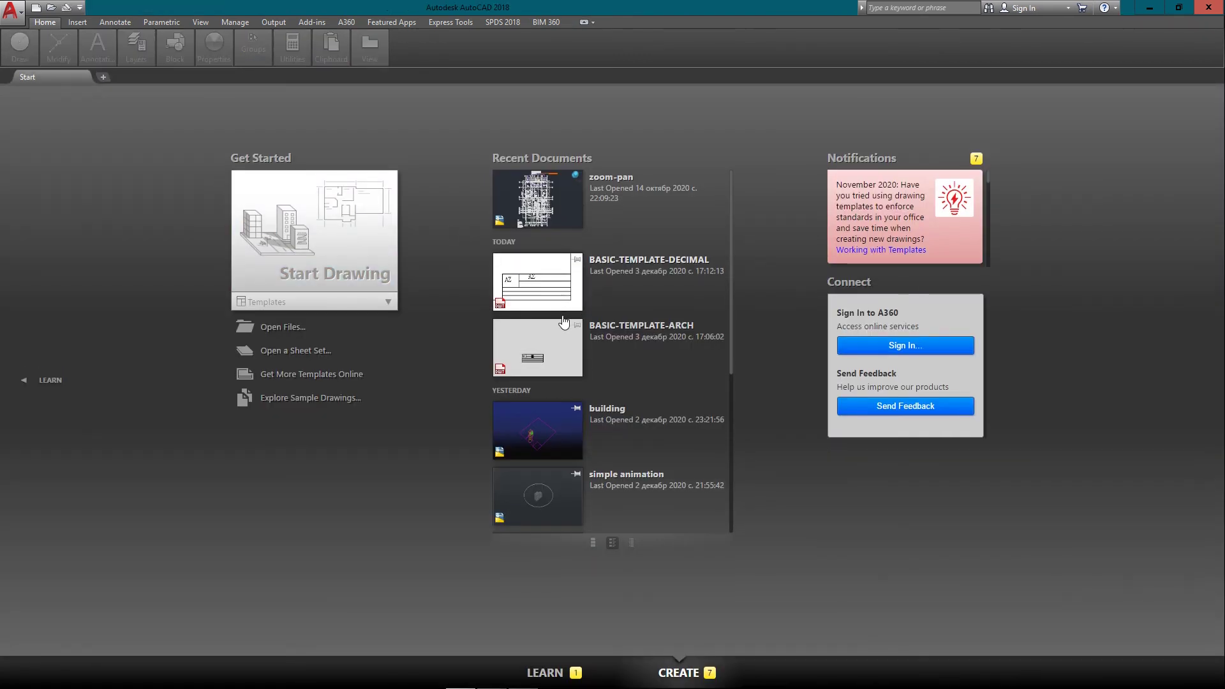
key(ctrl+n)
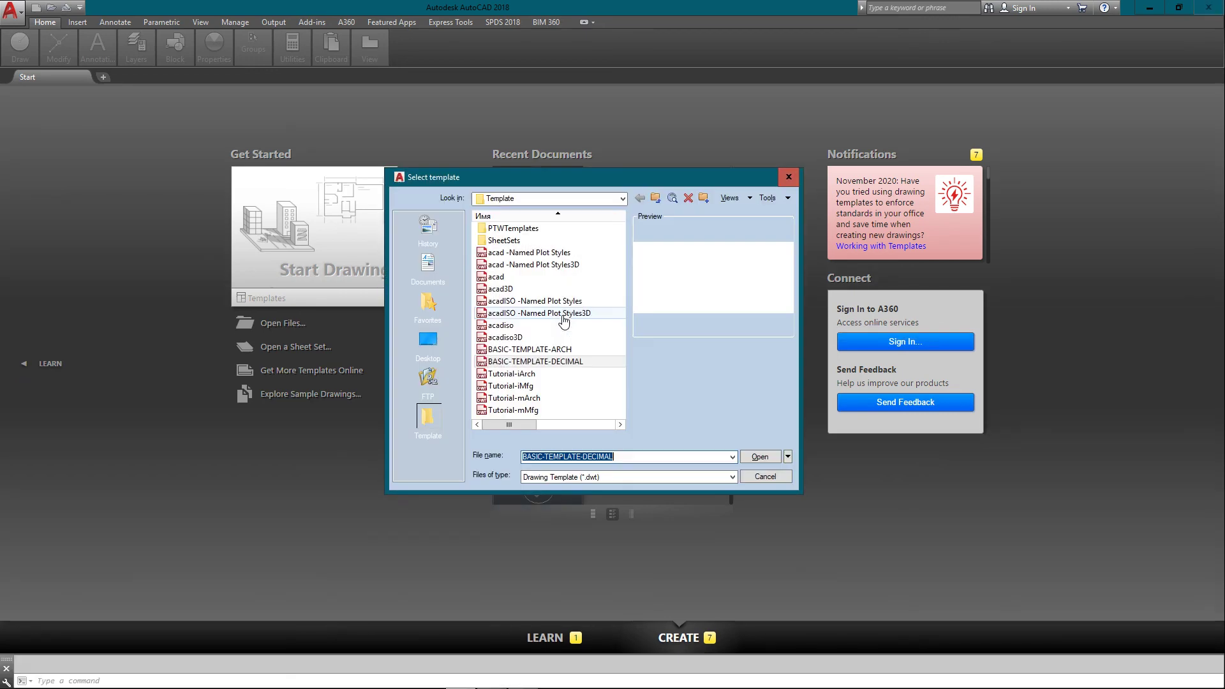
click(760, 458)
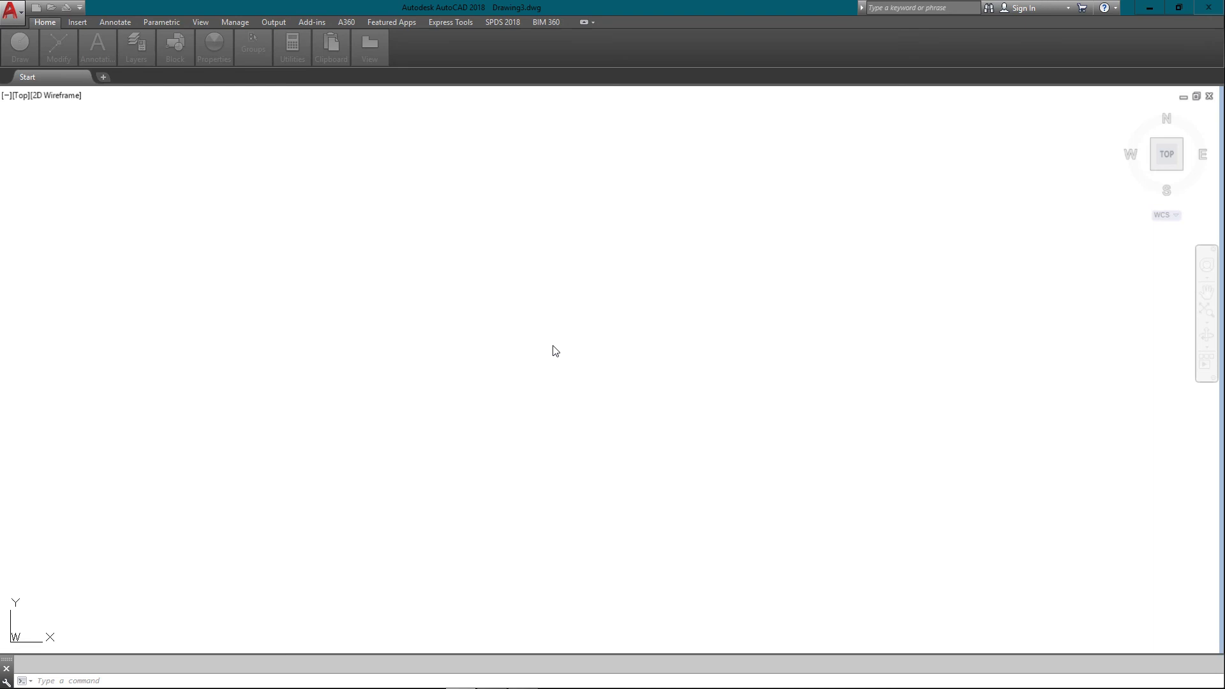
Verify the linetype list now includes CENTER alongside Continuous, HIDDEN2 and PHANTOM2.
click(214, 49)
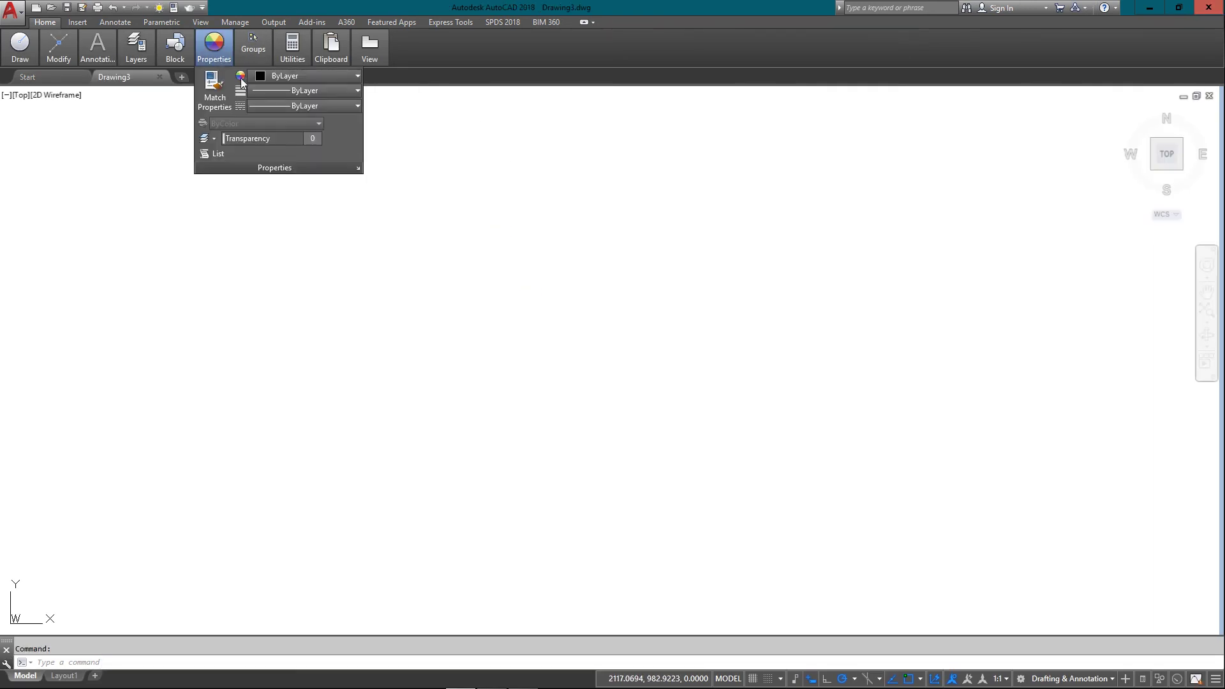
click(292, 106)
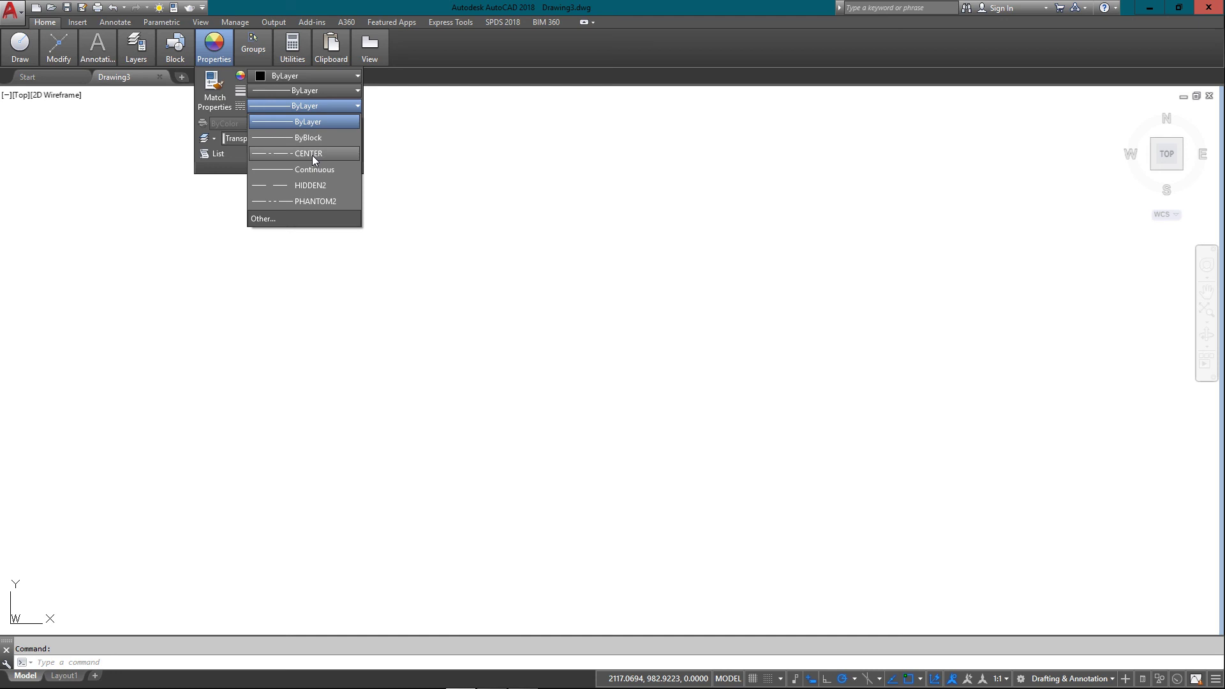
click(437, 208)
click(409, 165)
key(Escape)
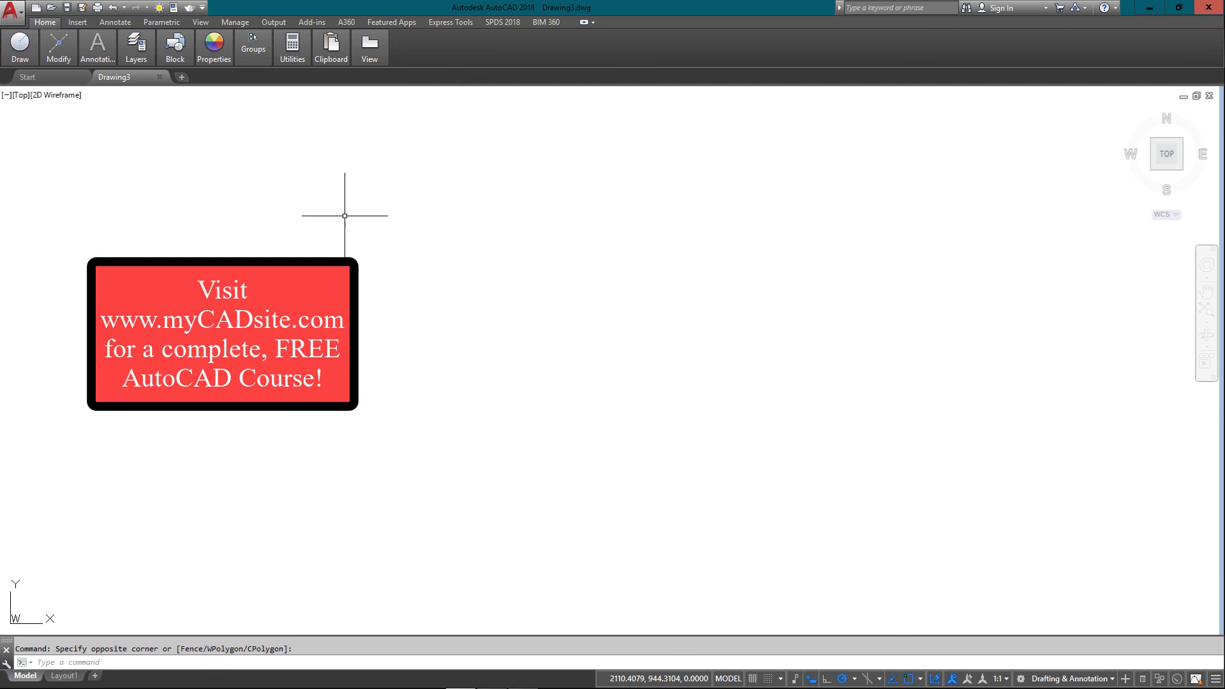